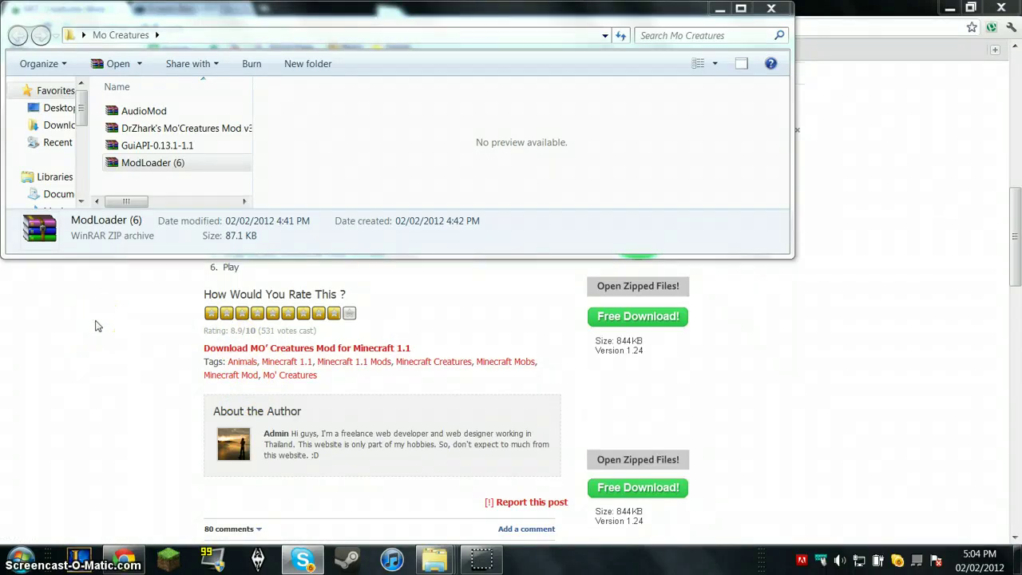
left_click(95, 326)
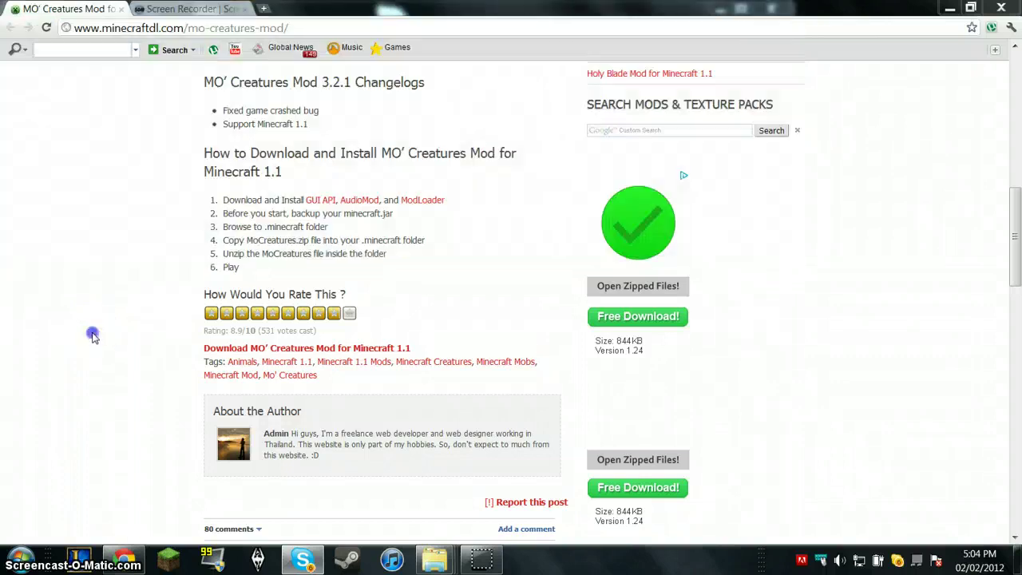
left_click(18, 557)
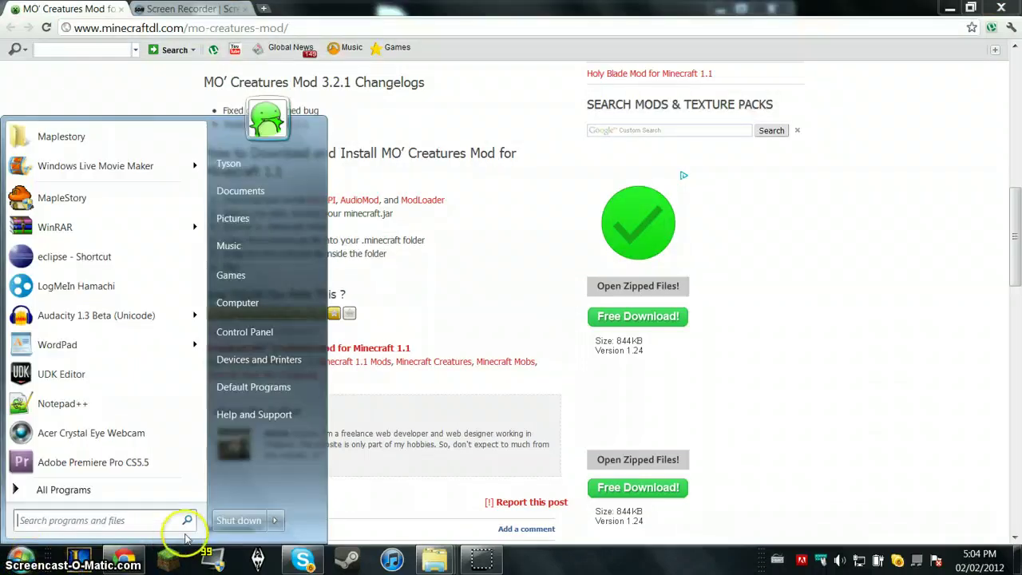
left_click(18, 557)
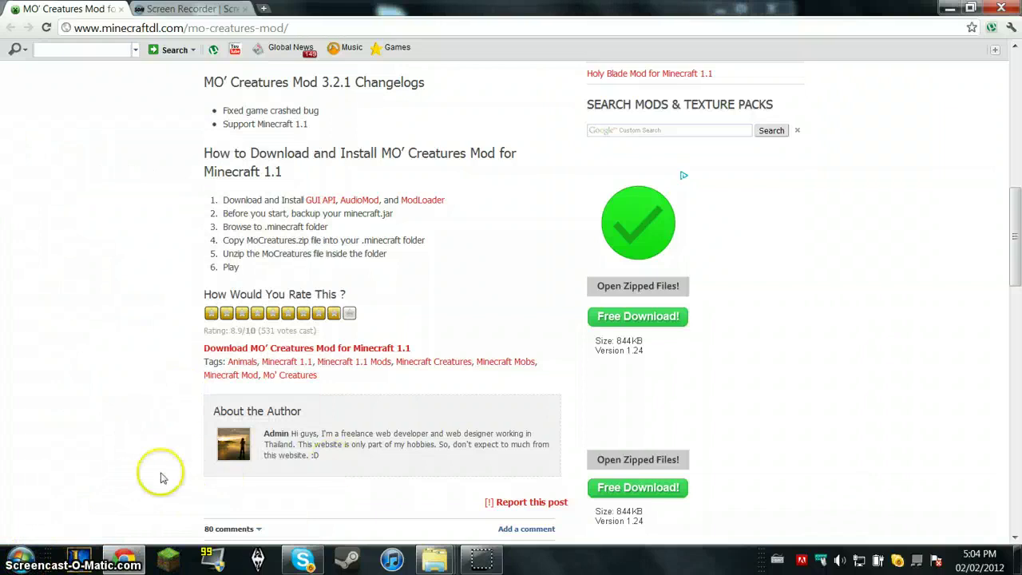
Step: Go to %appdata%, open the .minecraft folder and copy all of its contents
left_click(17, 558)
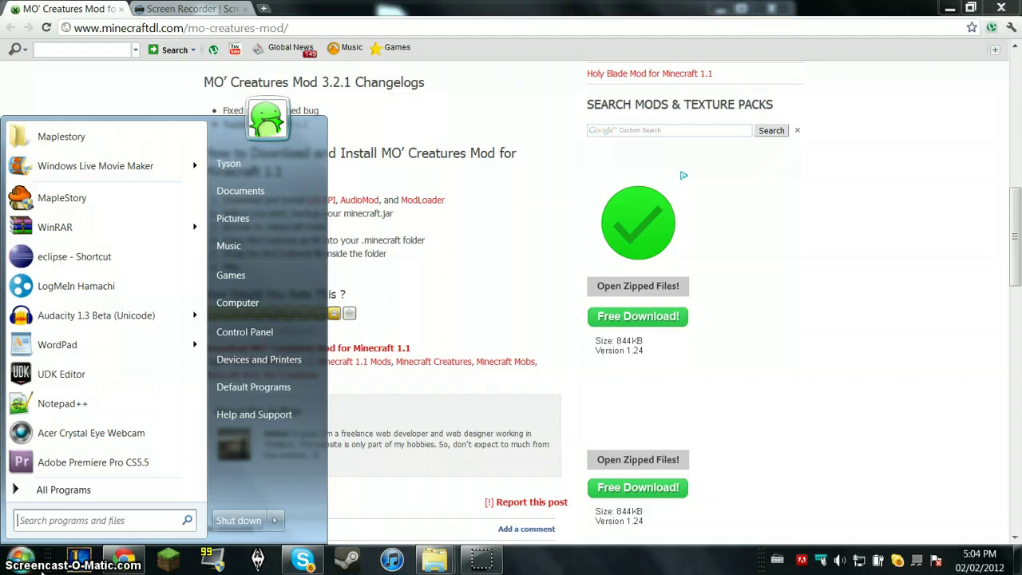
type("%")
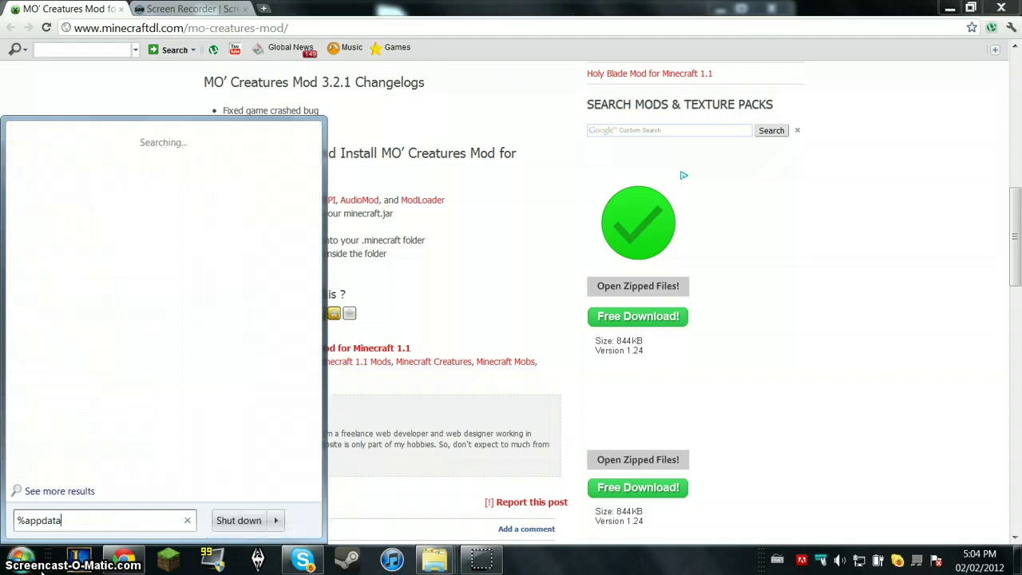
type("appdata%%")
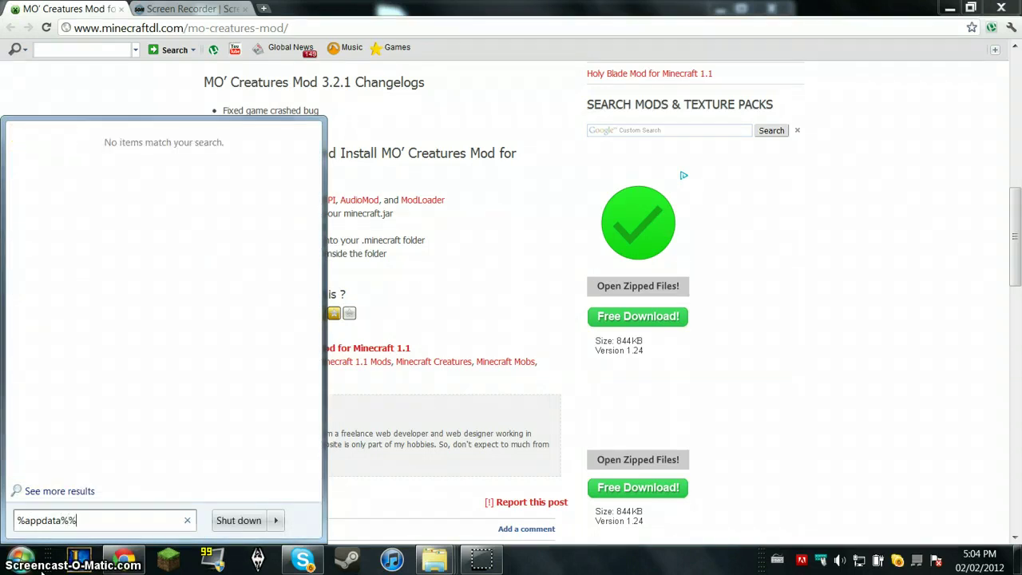
key("BackSpace")
key("Return")
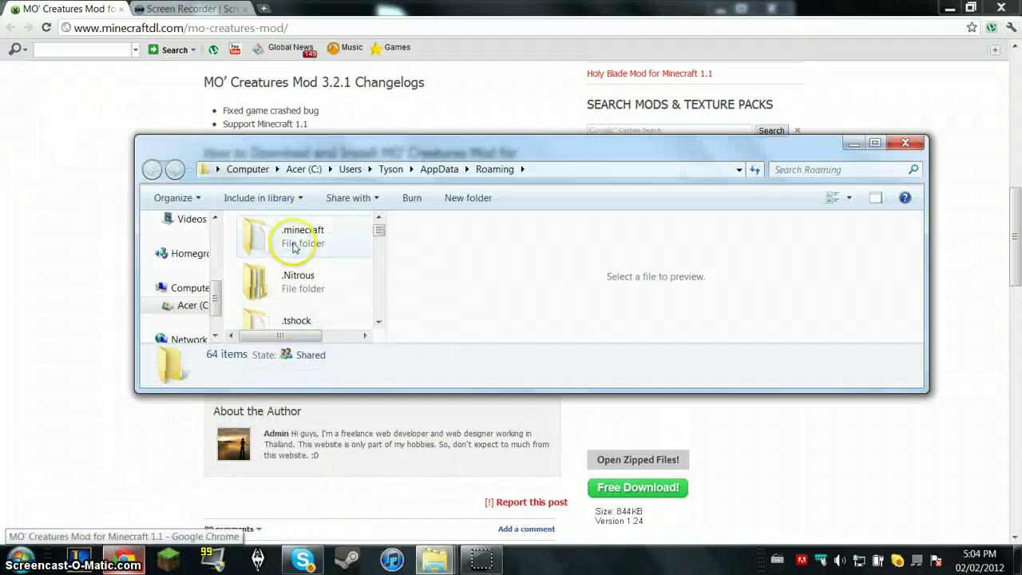
double_click(297, 246)
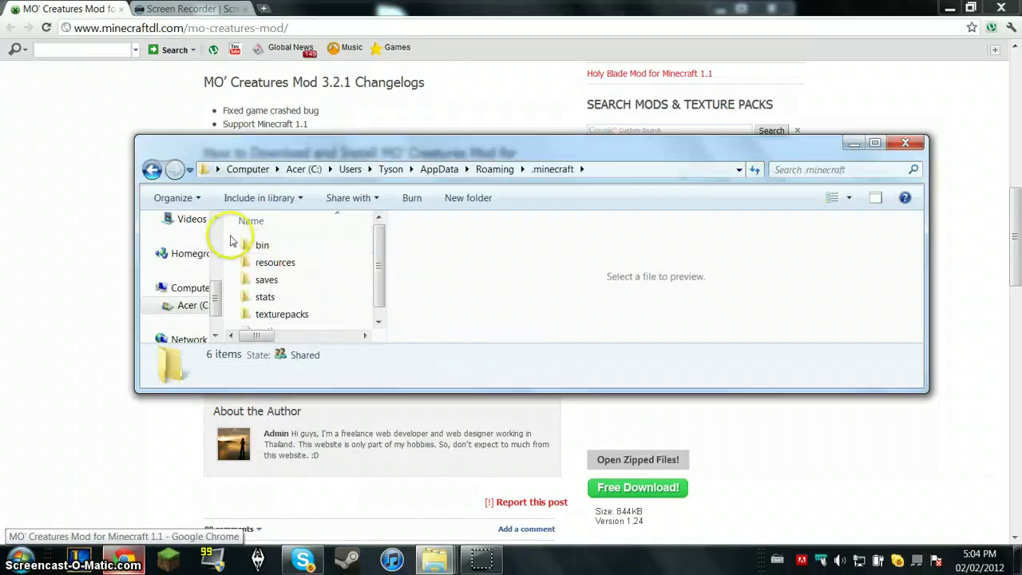
left_click_drag(230, 233, 392, 483)
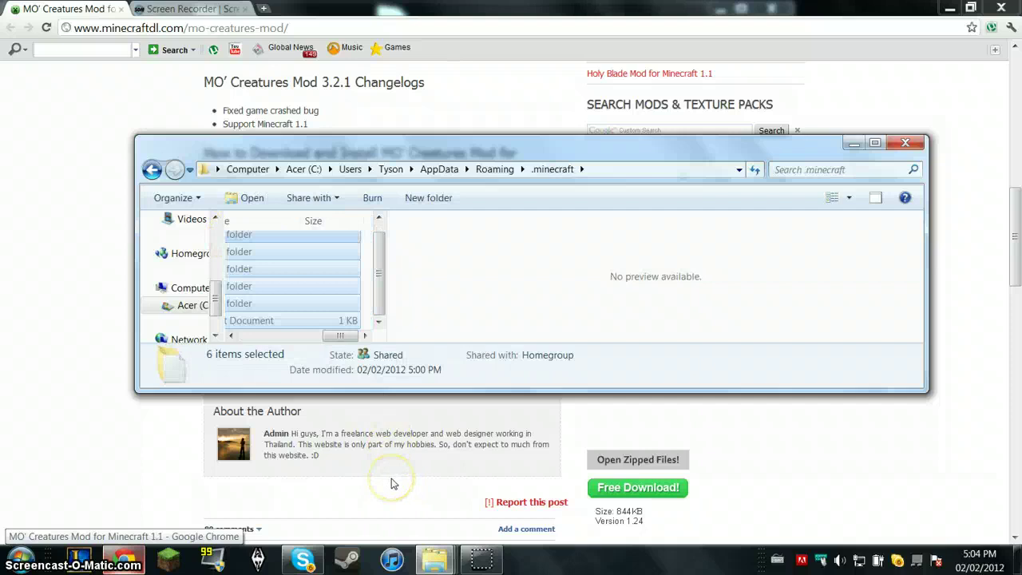
Step: Create a new folder named Backup in the Mo Creatures folder
left_click(437, 566)
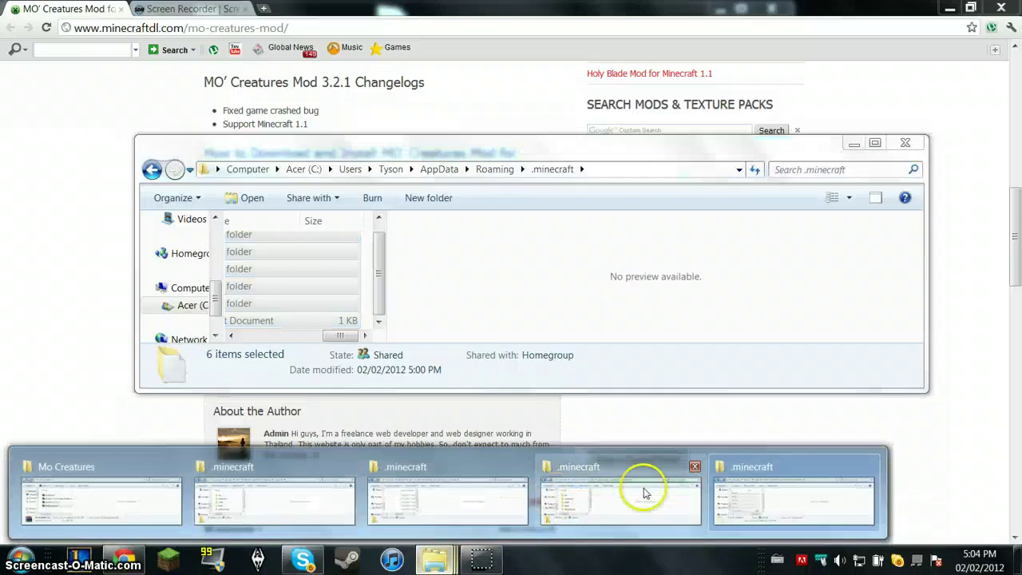
left_click(133, 492)
right_click(141, 181)
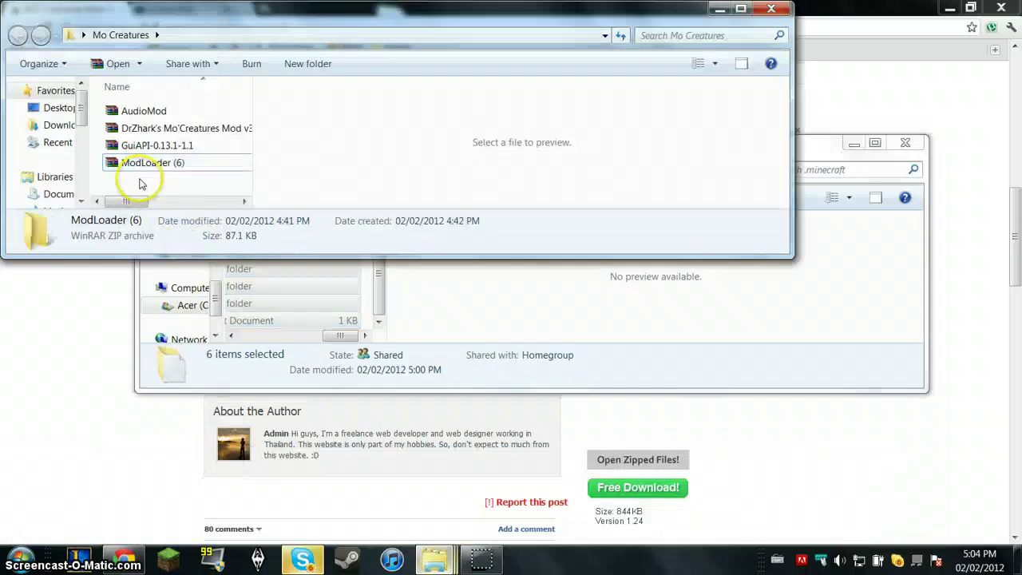
mouse_move(212, 364)
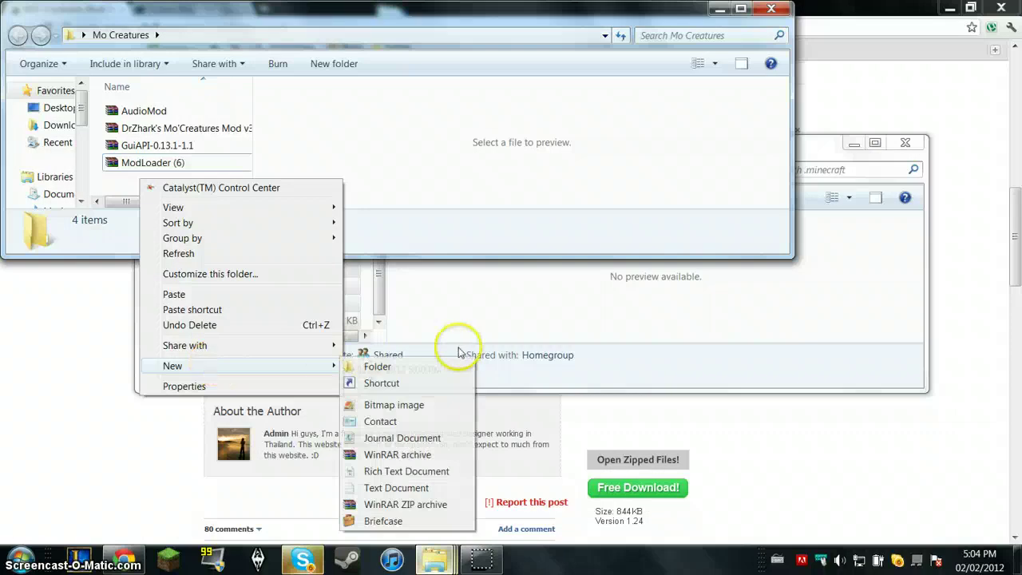
left_click(387, 373)
type("Bac")
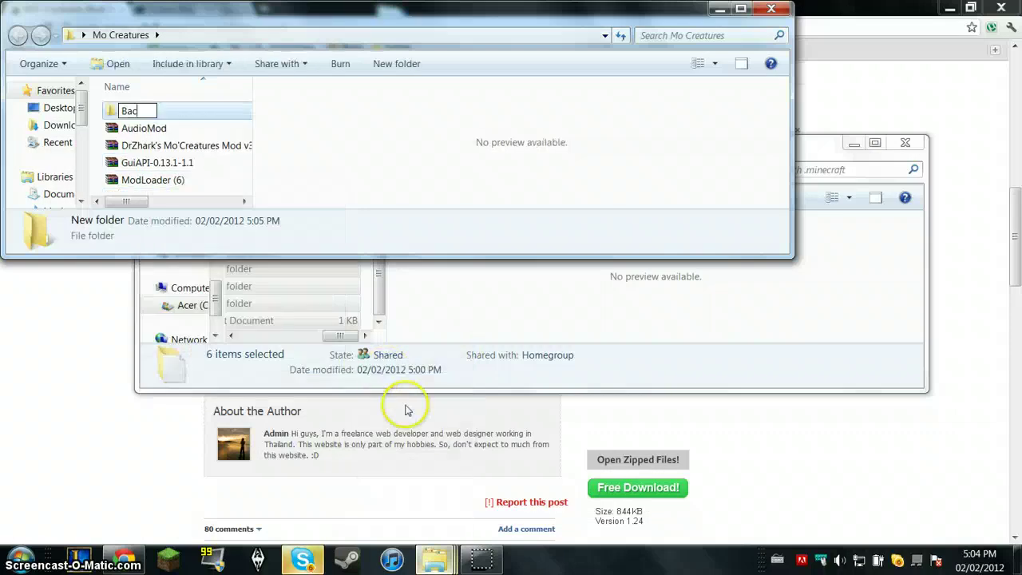
type("kup")
key("Return")
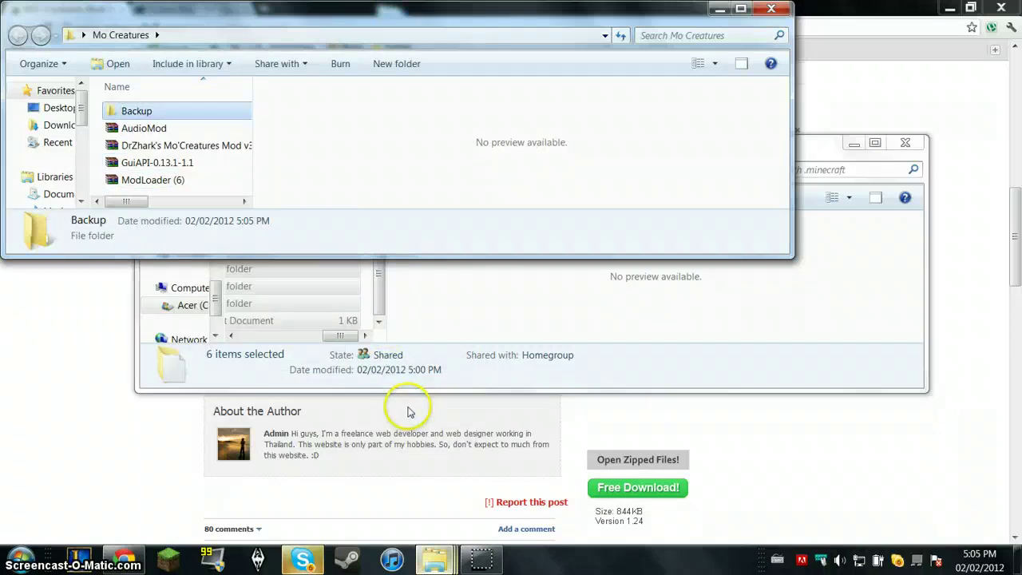
Step: Paste the copied .minecraft contents into the Backup folder and return to the Mo Creatures folder
double_click(207, 111)
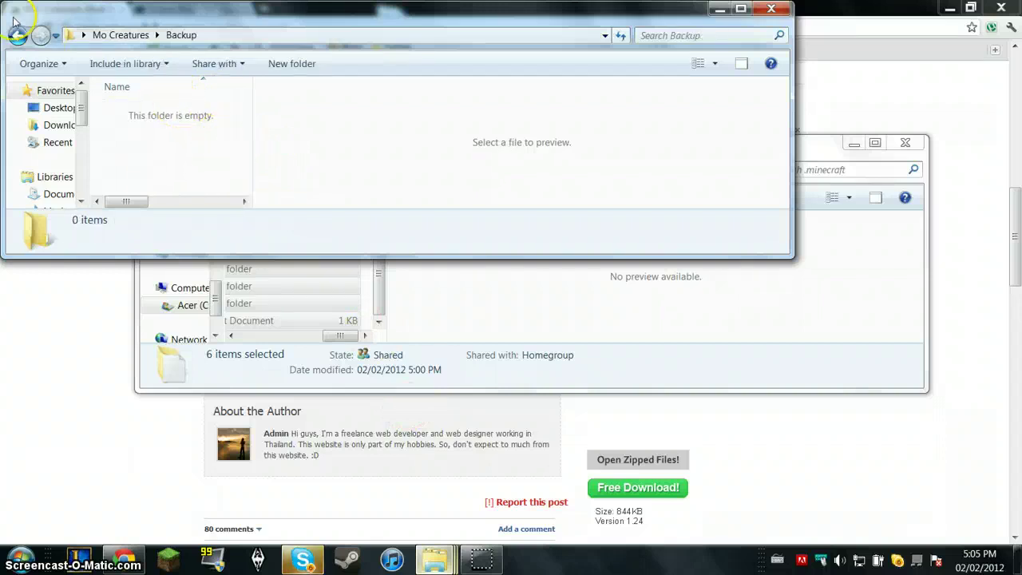
key("ctrl+v")
left_click(17, 36)
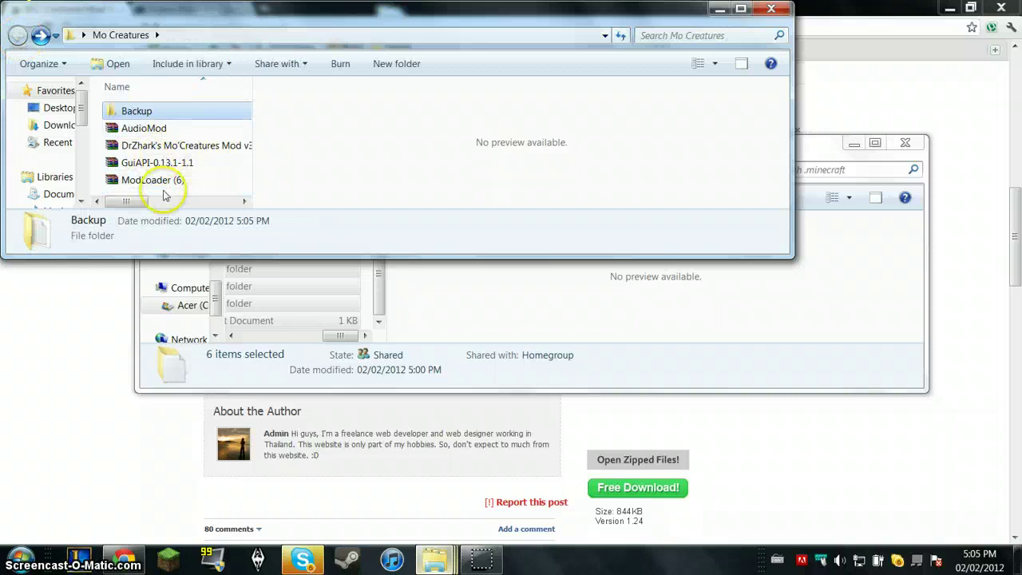
Step: Open the ModLoader (6) archive in WinRAR, dismissing the licence reminder, and copy all its class files
left_click_drag(163, 191, 142, 185)
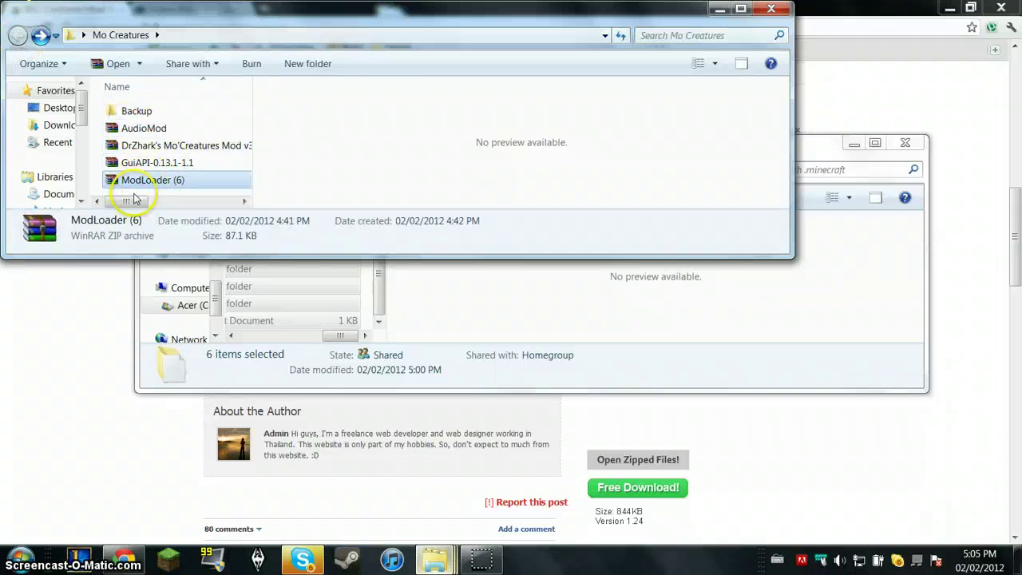
left_click(137, 167)
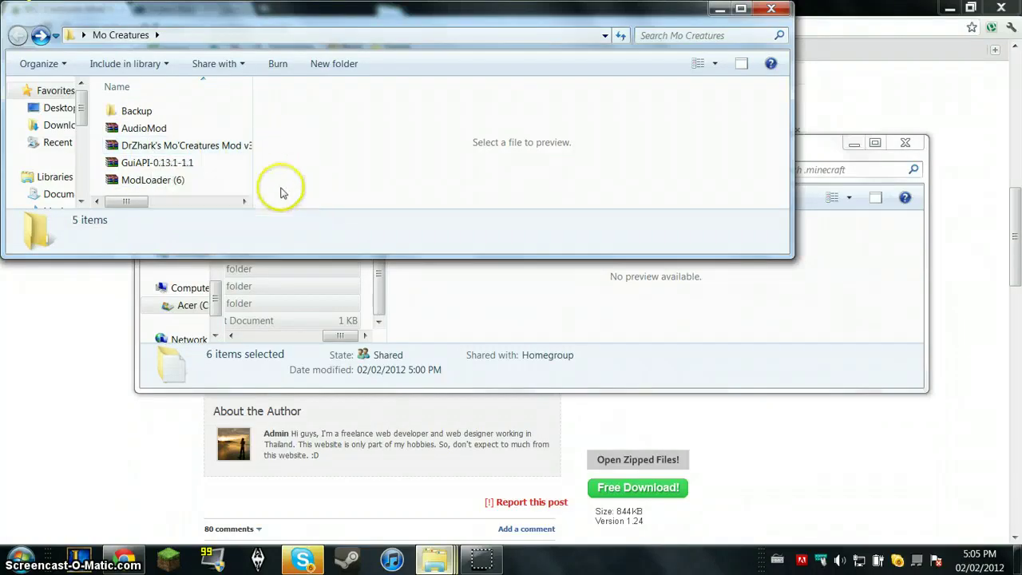
left_click(151, 181)
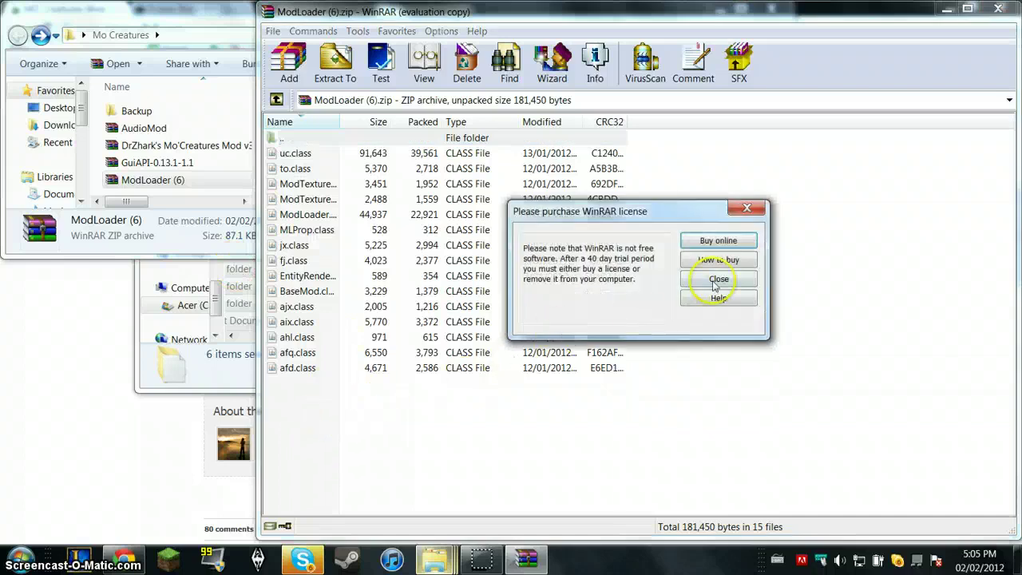
left_click(718, 279)
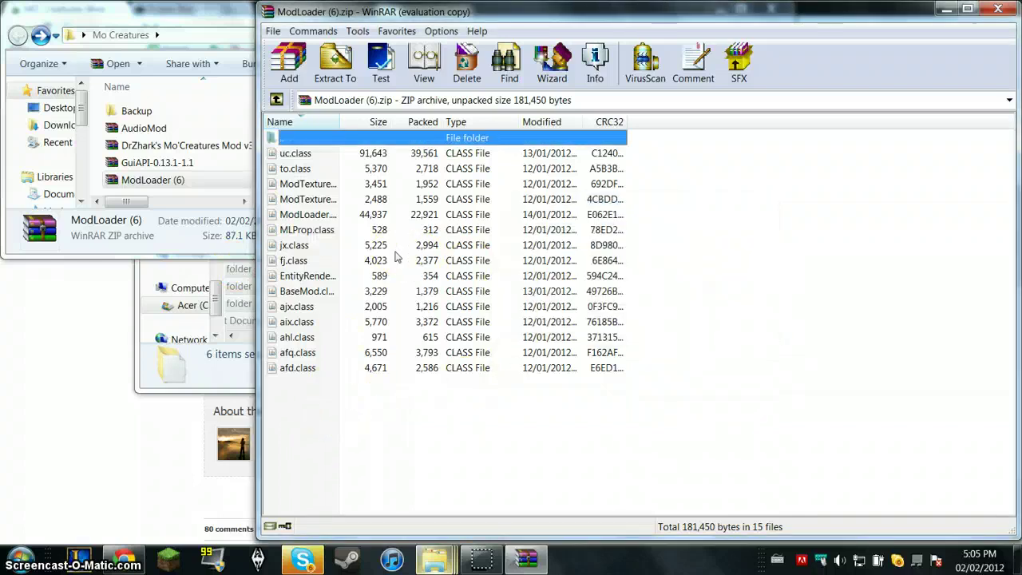
left_click_drag(375, 291, 373, 395)
left_click_drag(297, 170, 297, 157)
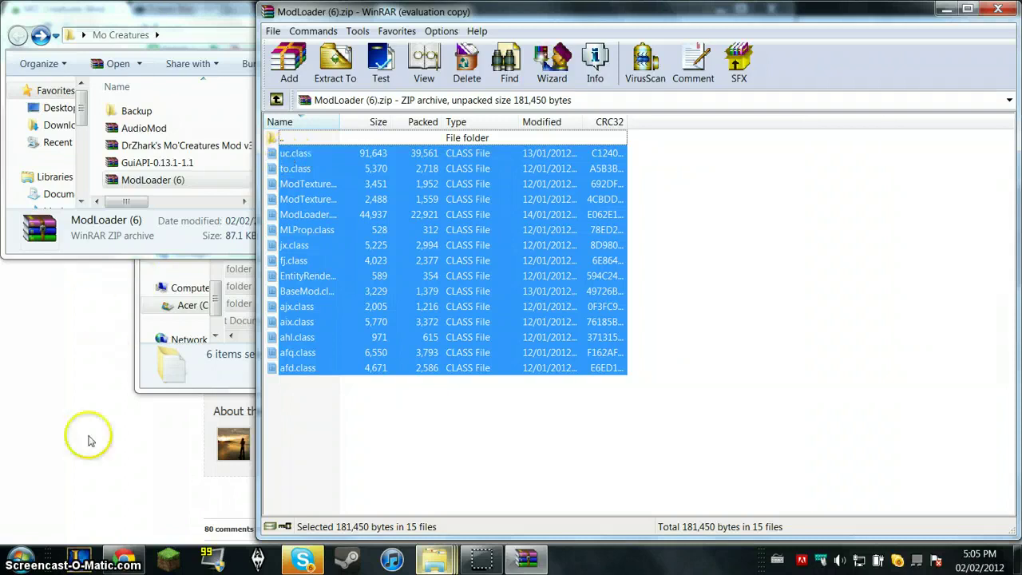
Step: Go to %appdata% again and open the bin folder inside .minecraft
left_click(19, 556)
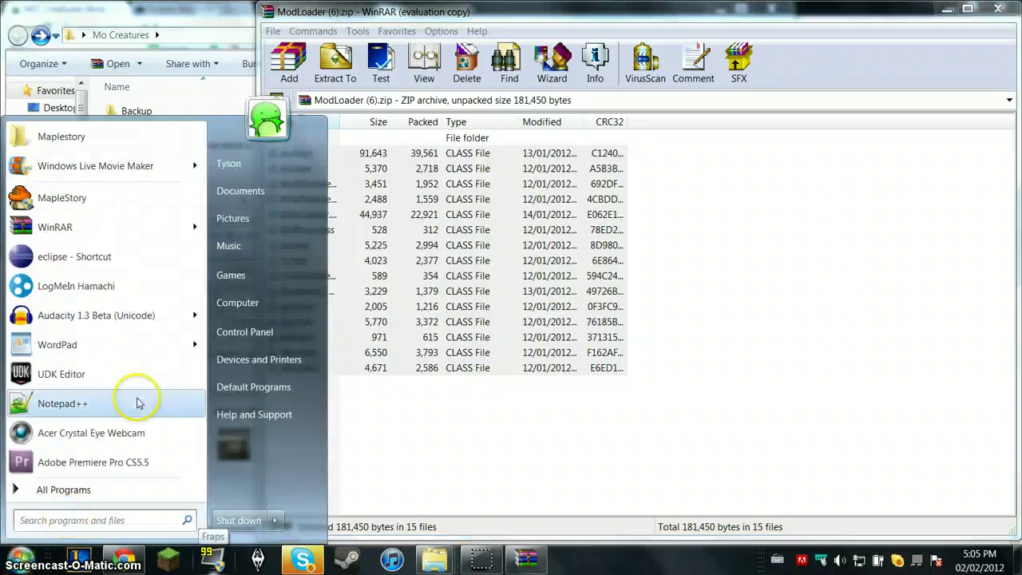
type("%appdata")
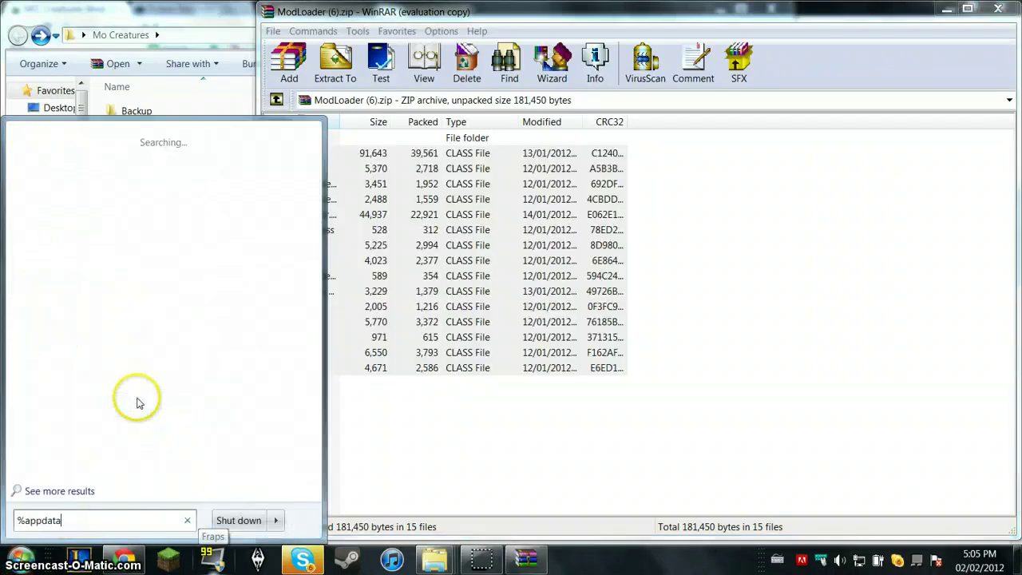
key("Return")
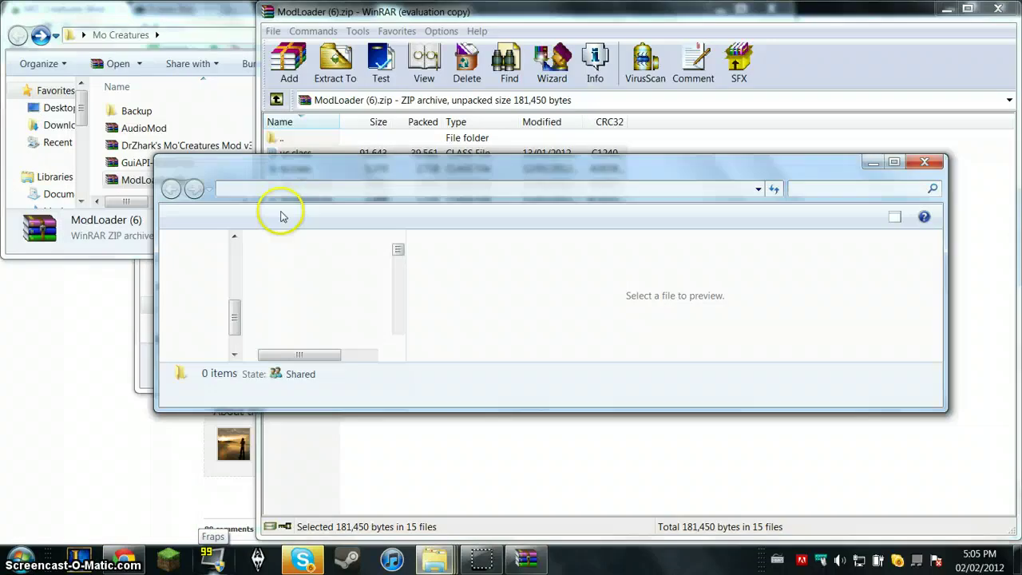
double_click(287, 260)
left_click(279, 264)
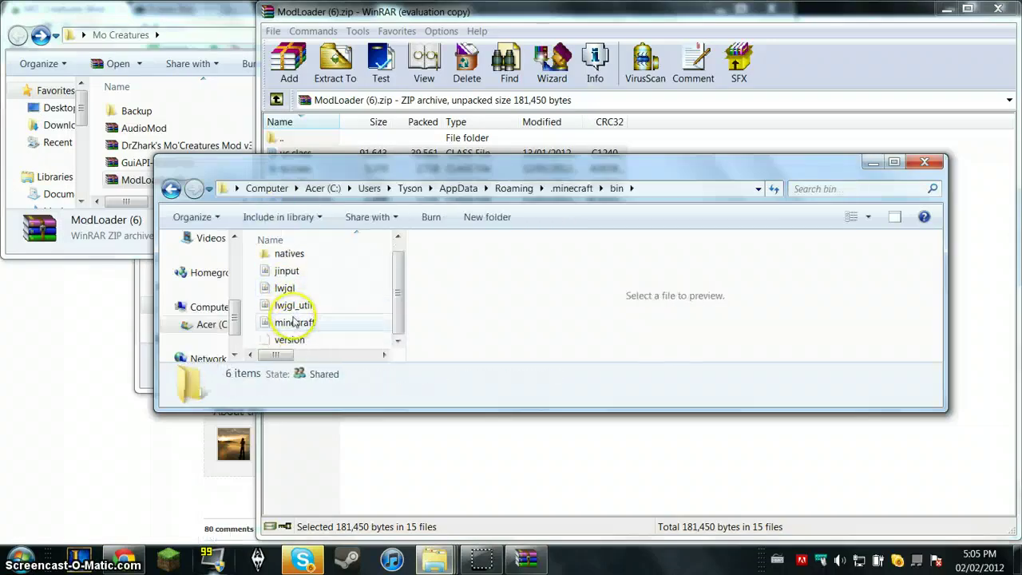
Step: Open the minecraft jar file from the bin folder with WinRAR and dismiss the licence reminder
right_click(297, 327)
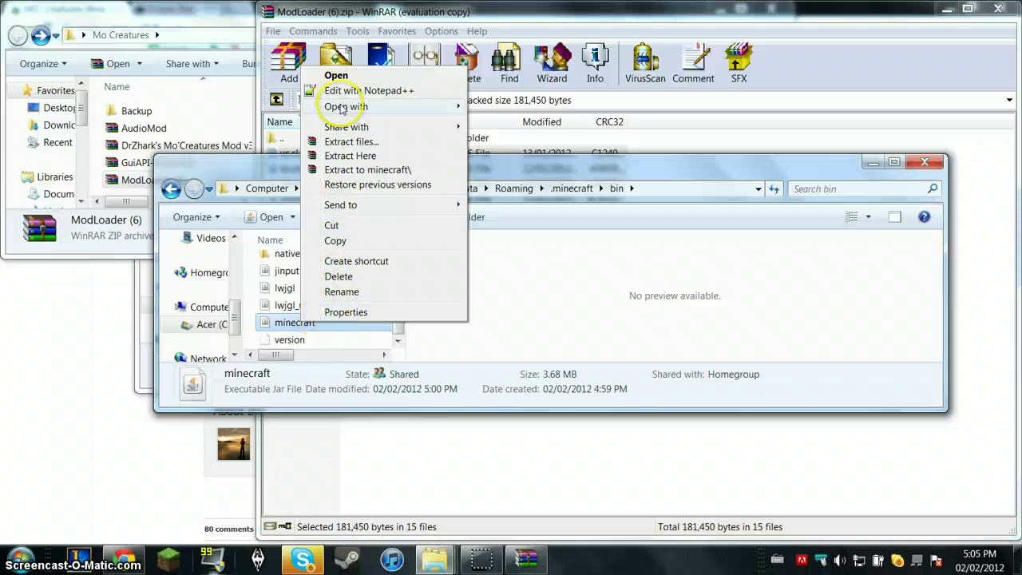
mouse_move(351, 106)
left_click(505, 142)
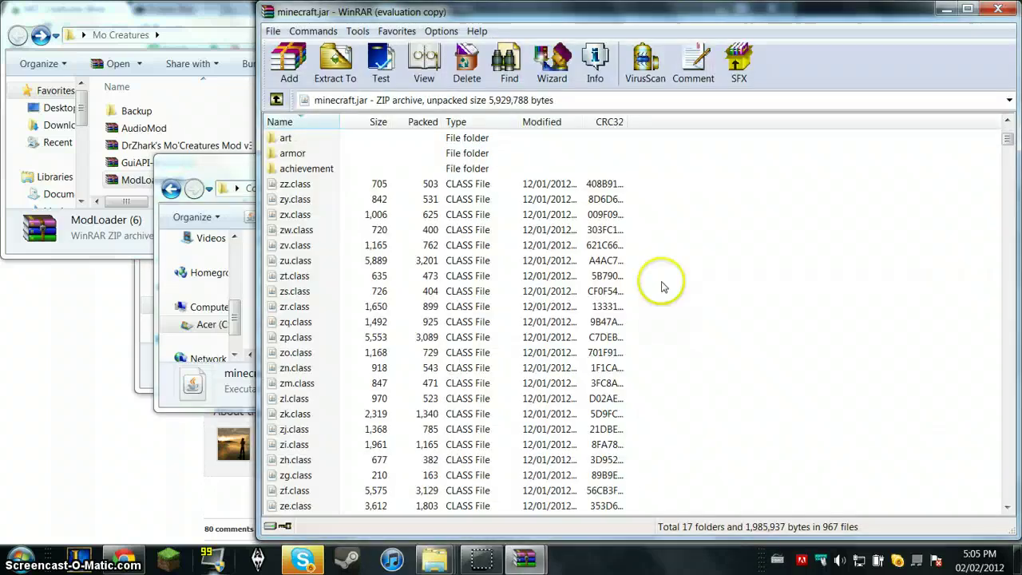
left_click(710, 285)
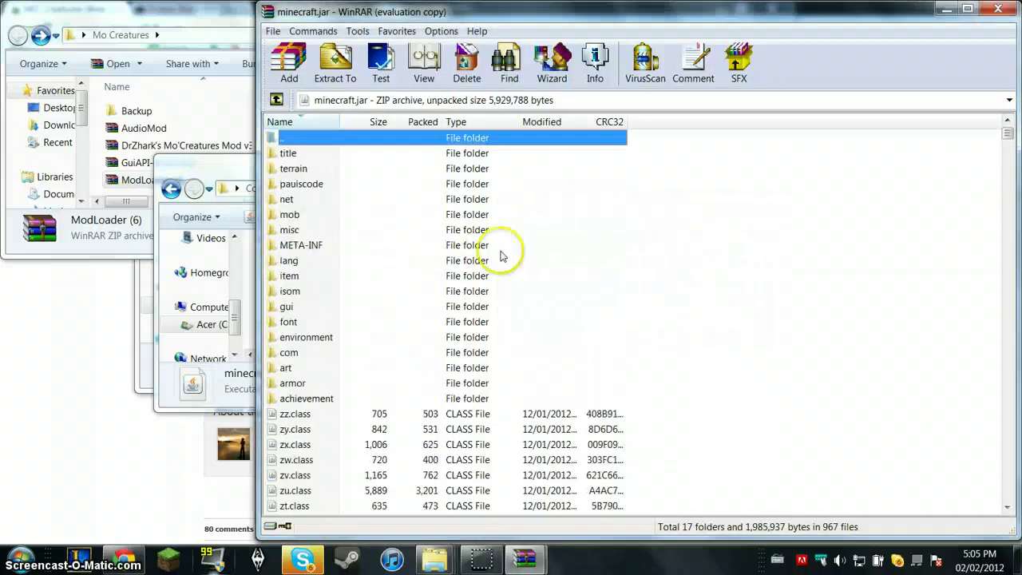
Step: Delete the META-INF folder from minecraft.jar
left_click(342, 244)
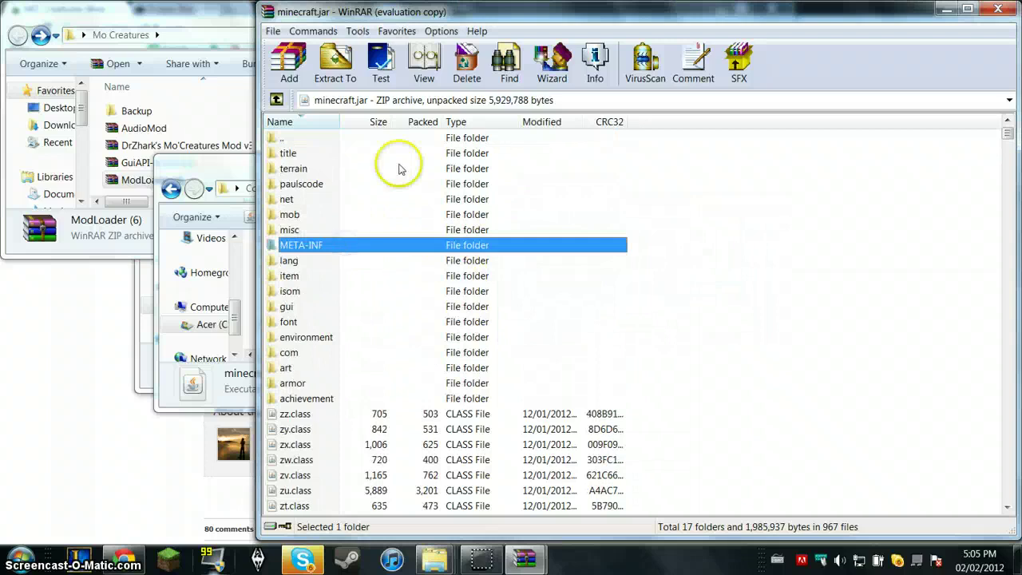
left_click(468, 78)
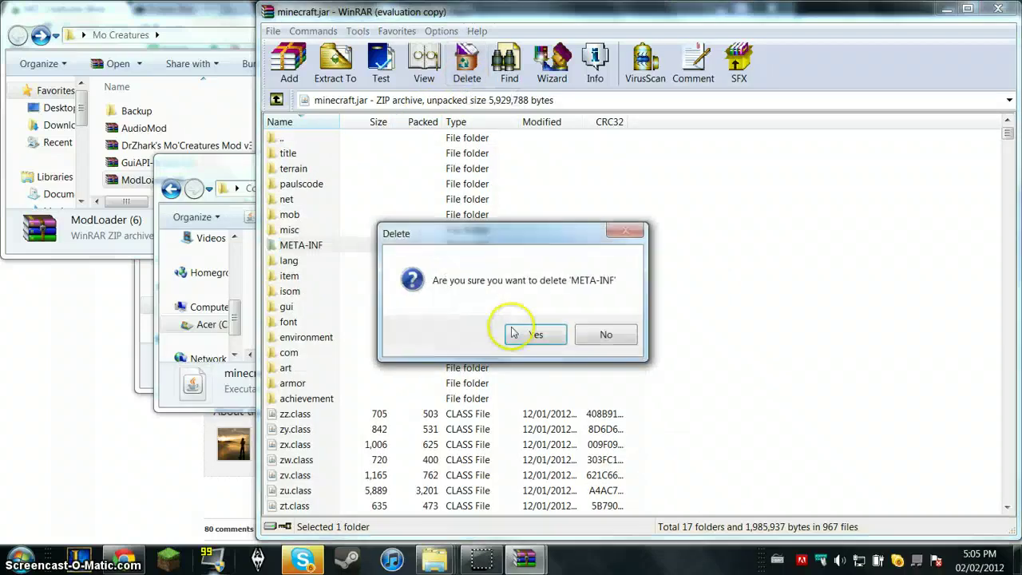
left_click(556, 330)
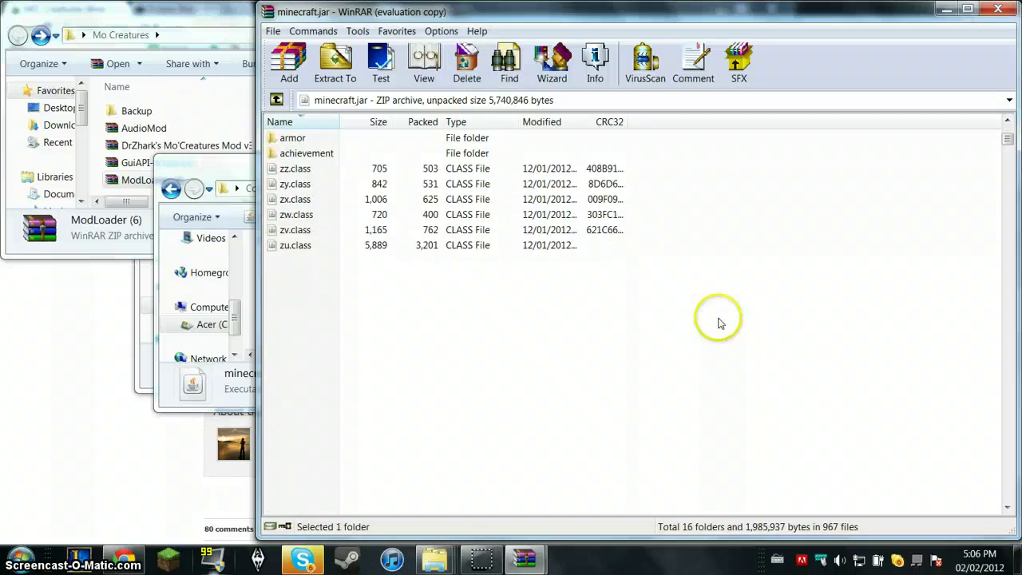
Step: Paste the copied ModLoader class files into minecraft.jar, using the Add and replace files update mode
scroll(717, 323, "down", 10)
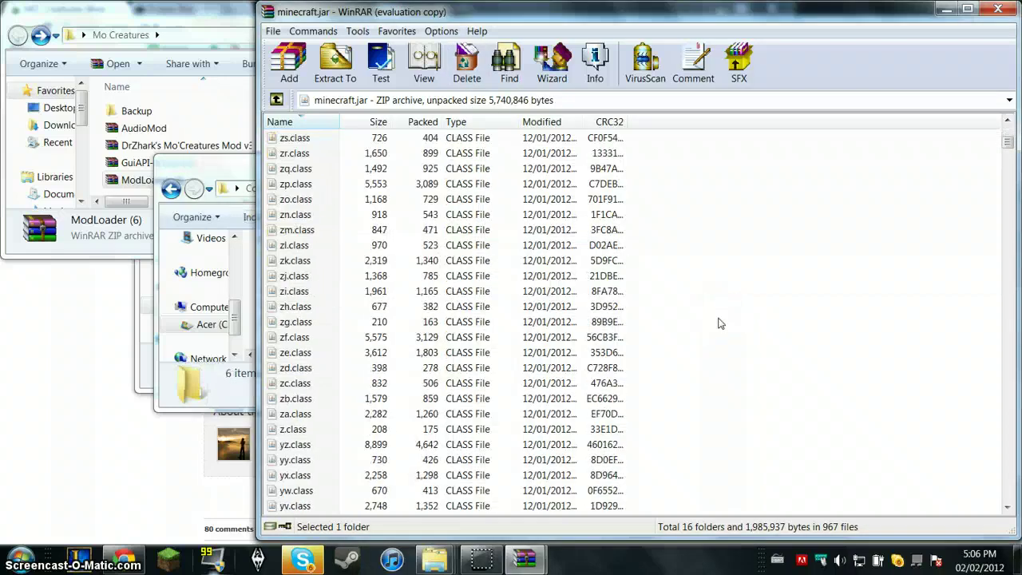
left_click(676, 325)
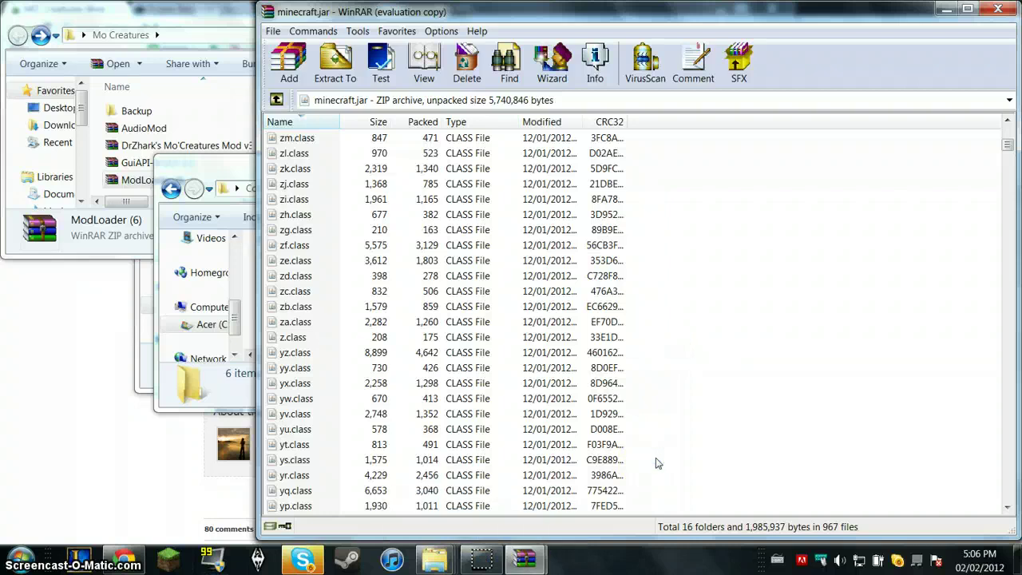
key("ctrl+v")
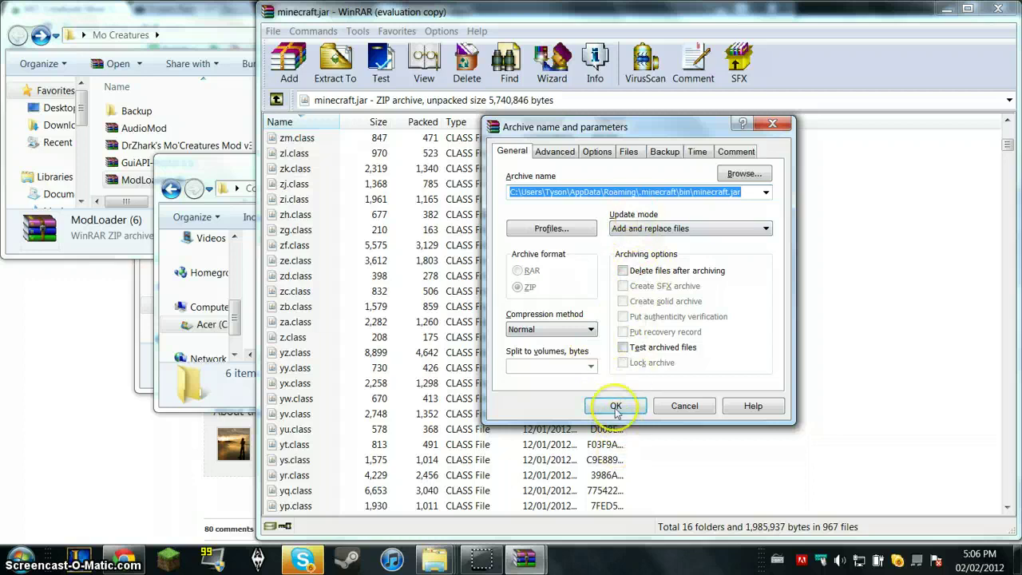
left_click(617, 406)
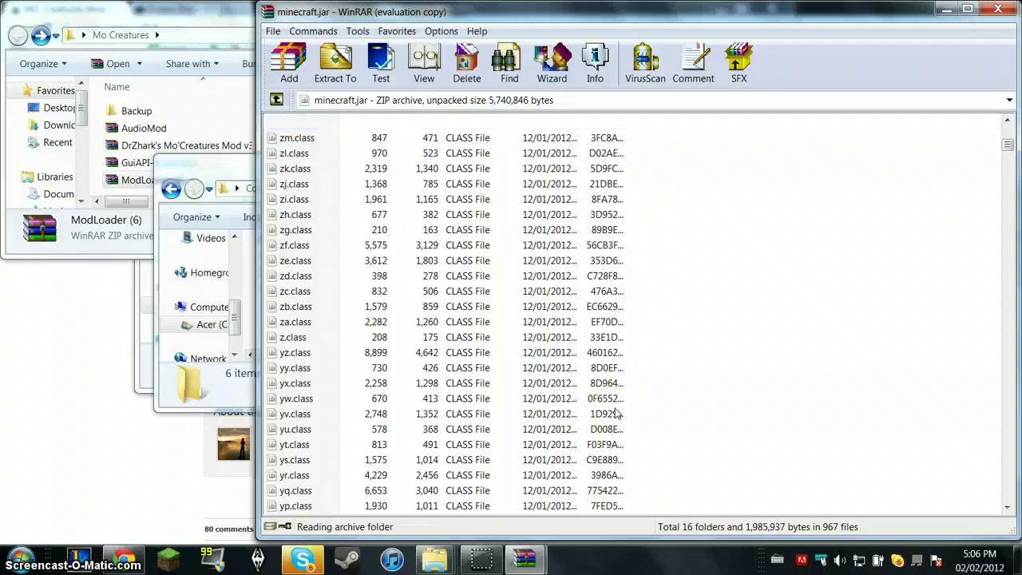
Step: Launch Minecraft and play offline up to the title screen to test the ModLoader install, and close the game
left_click(525, 559)
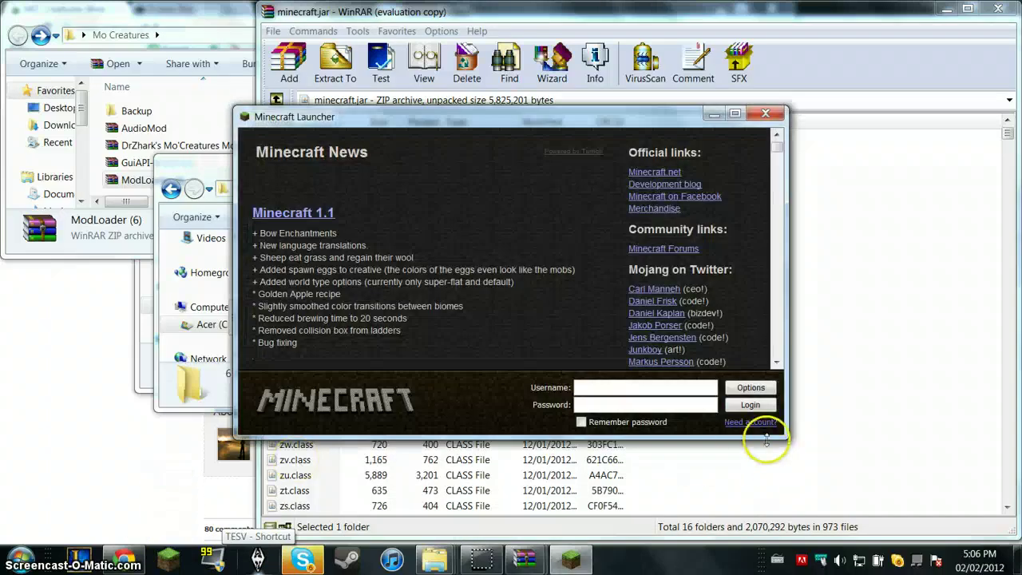
left_click(757, 407)
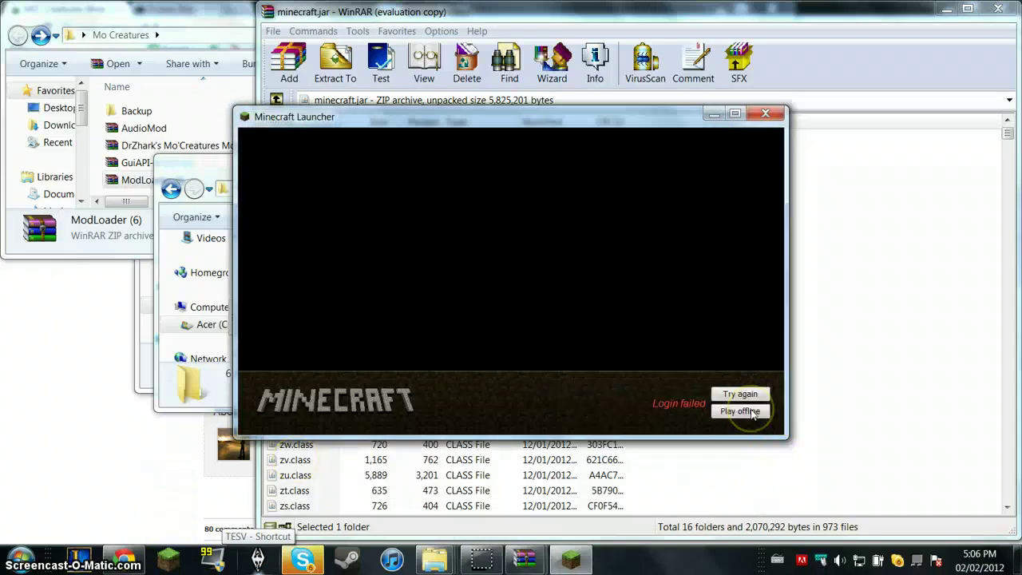
left_click(751, 413)
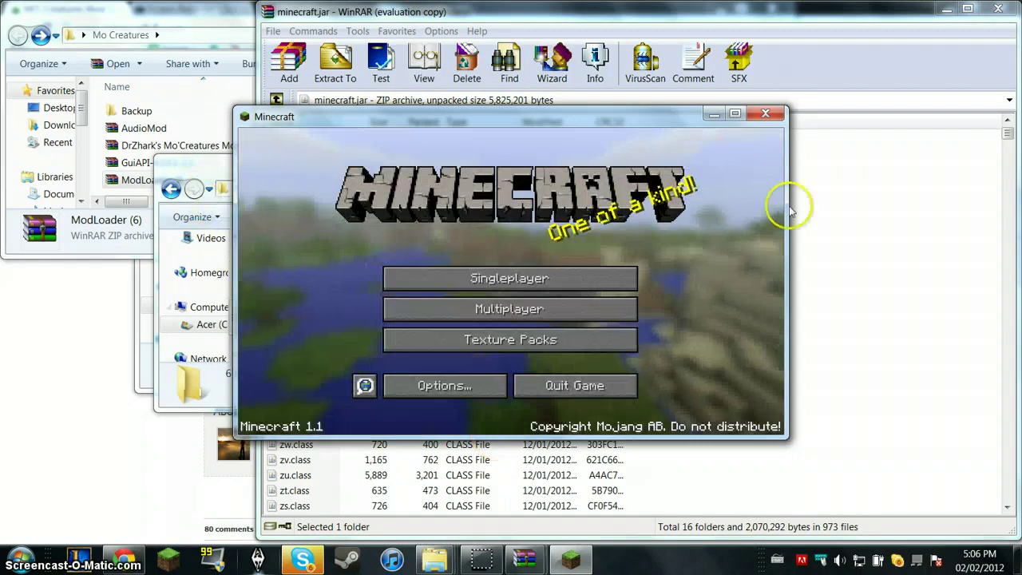
left_click(765, 113)
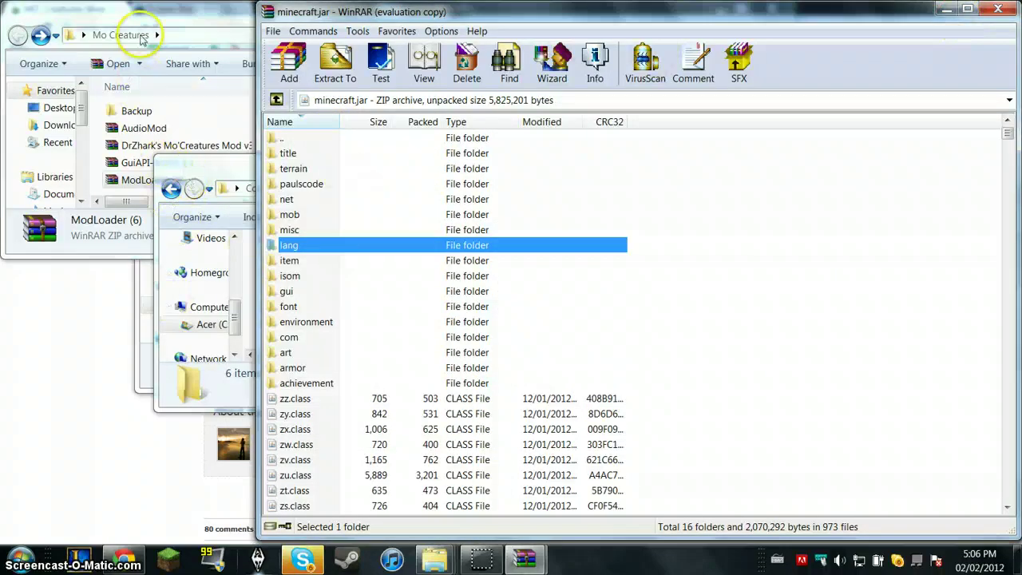
Step: Open the AudioMod archive from the Mo Creatures folder, dismiss the licence reminder, and copy paulscode, ibxm and rg.class
left_click(140, 16)
left_click(142, 131)
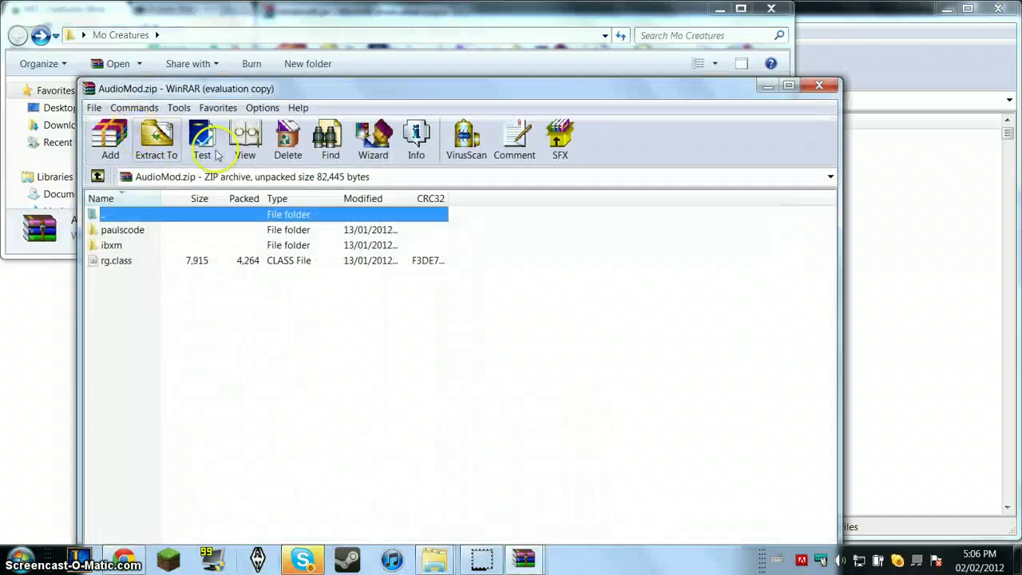
left_click_drag(223, 89, 455, 80)
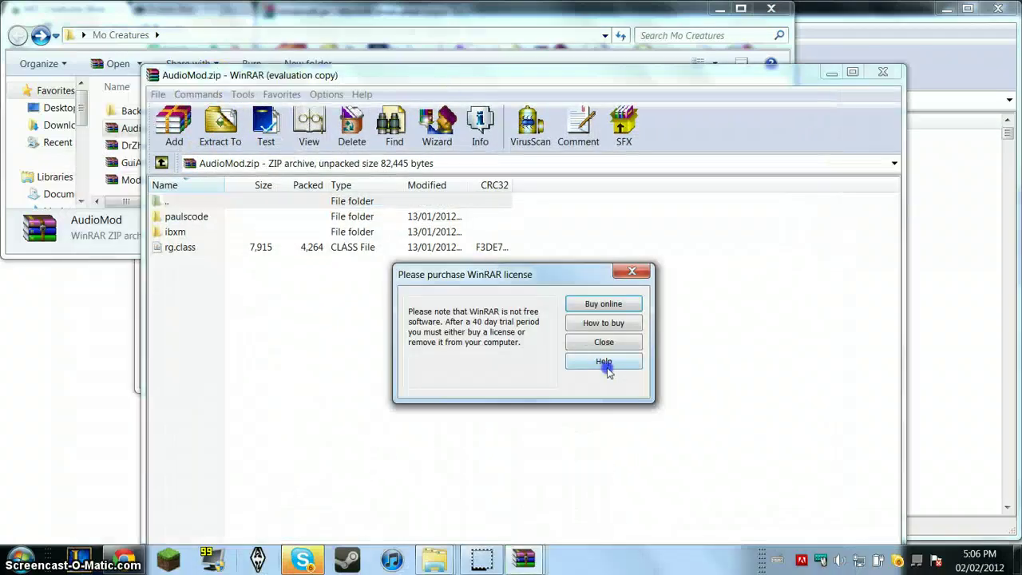
left_click(598, 342)
left_click_drag(218, 311, 176, 239)
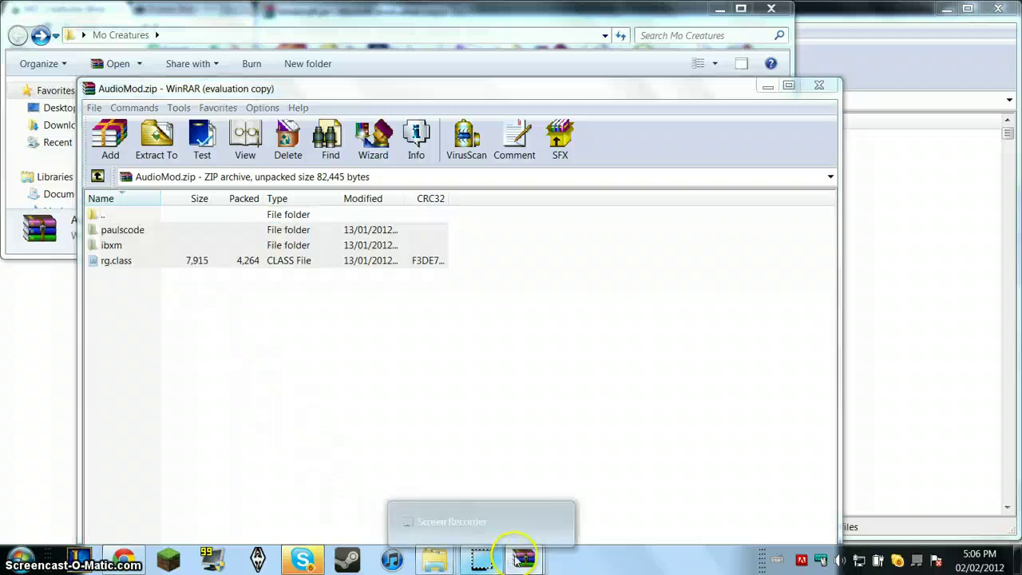
Step: Paste the copied AudioMod files into minecraft.jar, using the Add and replace files update mode
mouse_move(523, 558)
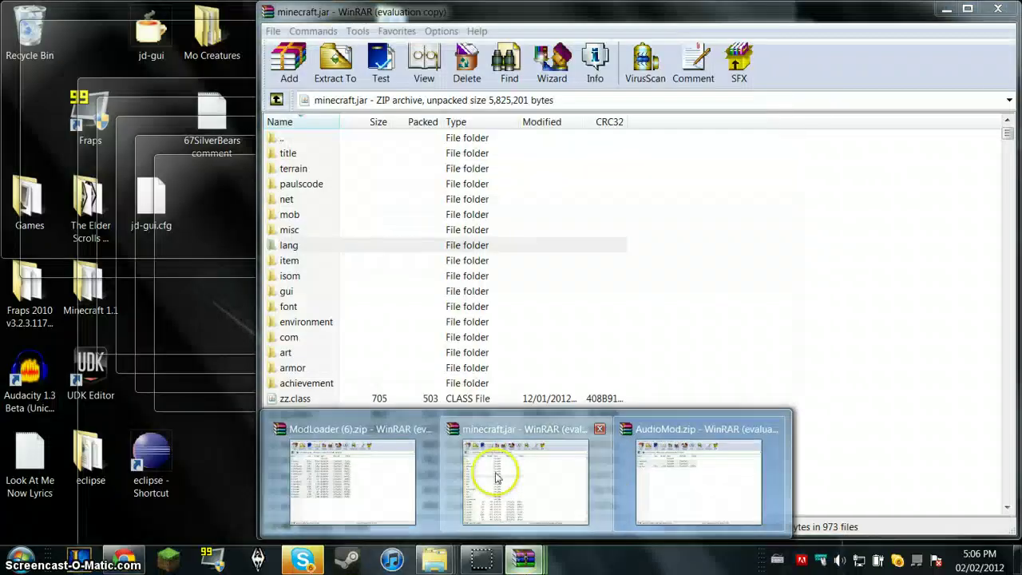
left_click(495, 476)
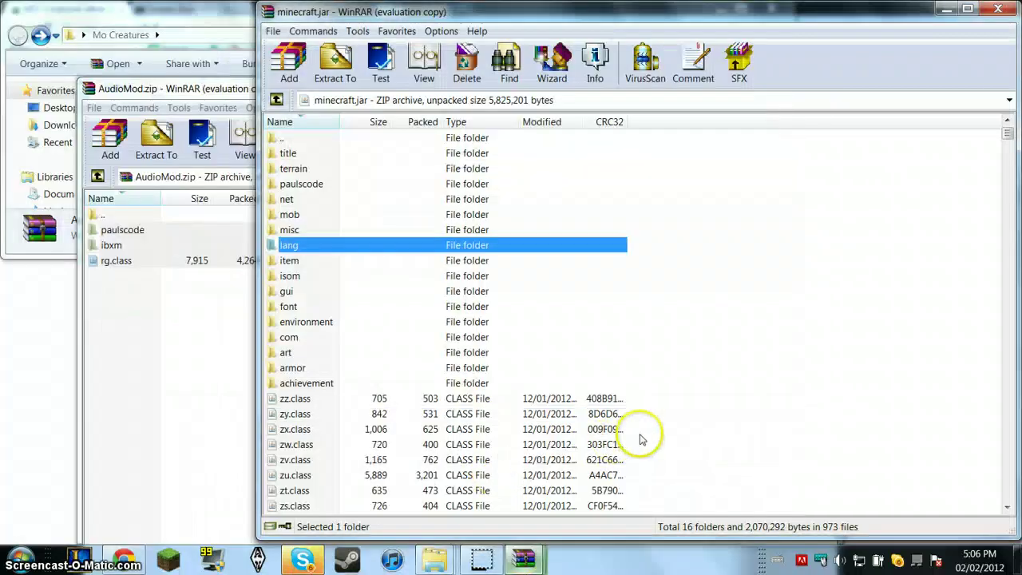
scroll(639, 433, "down", 10)
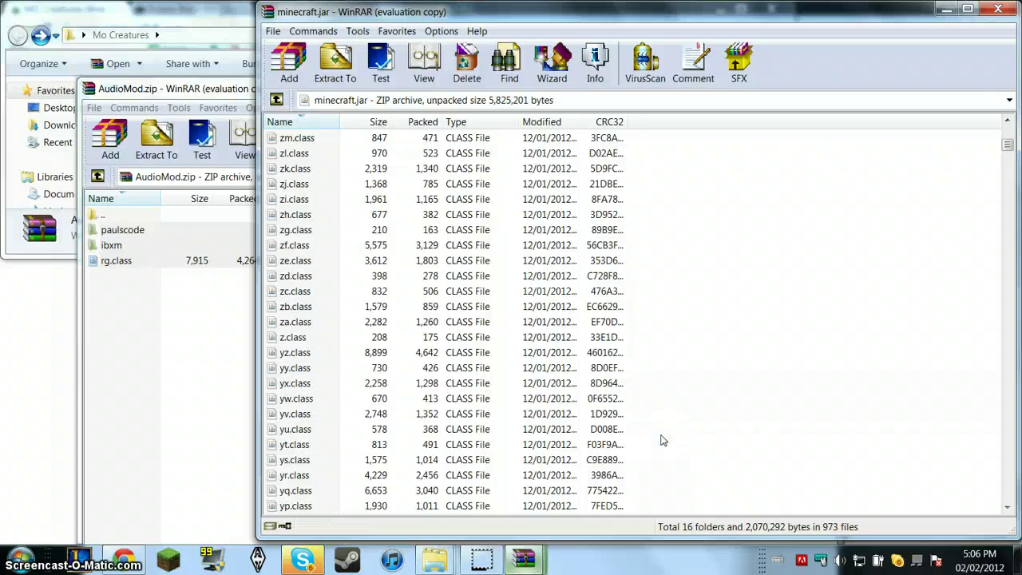
key("ctrl+v")
left_click(618, 410)
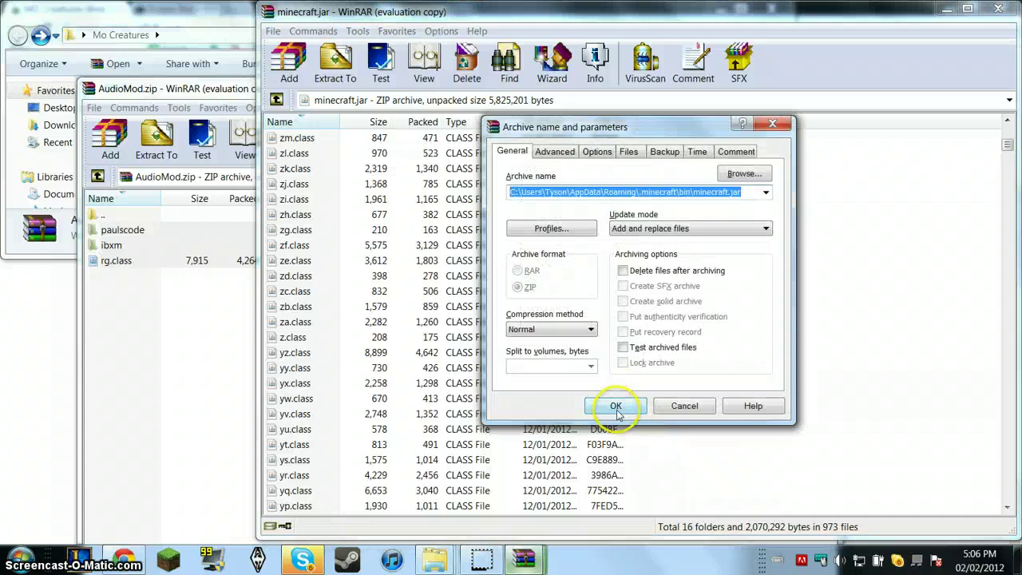
left_click(616, 406)
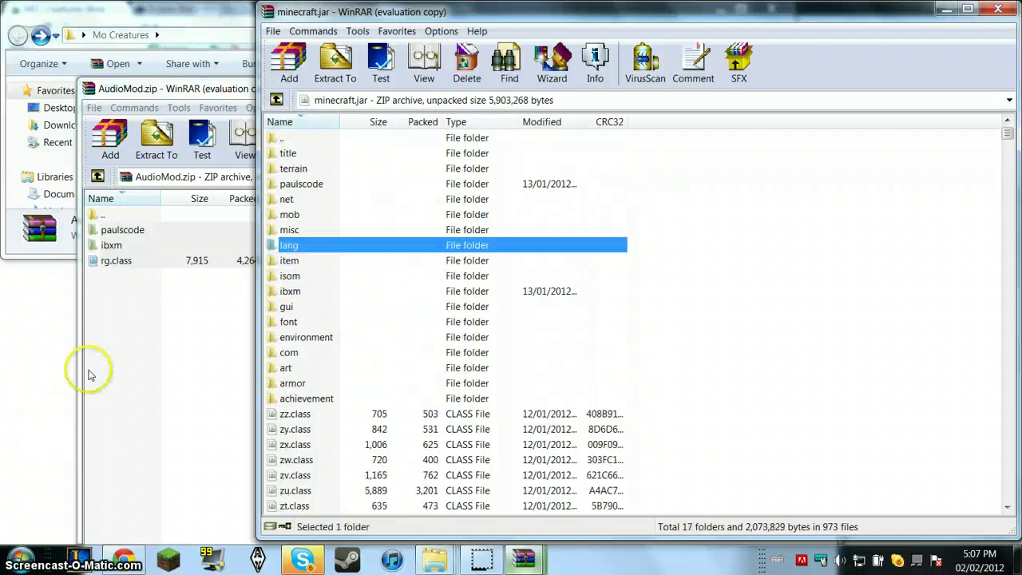
Step: Launch Minecraft offline again to check that it loads with AudioMod added, and close the game
left_click(146, 558)
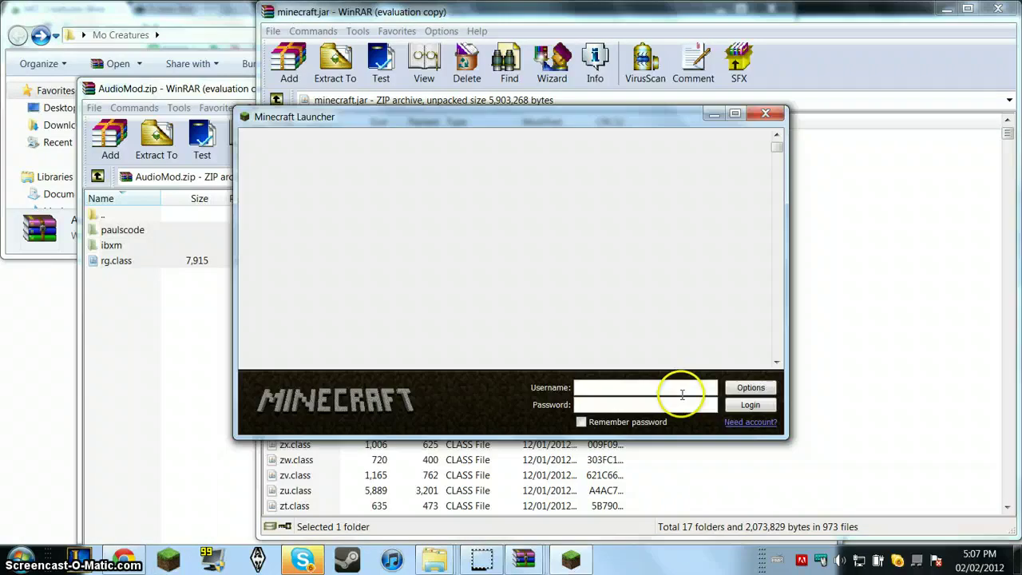
left_click(751, 406)
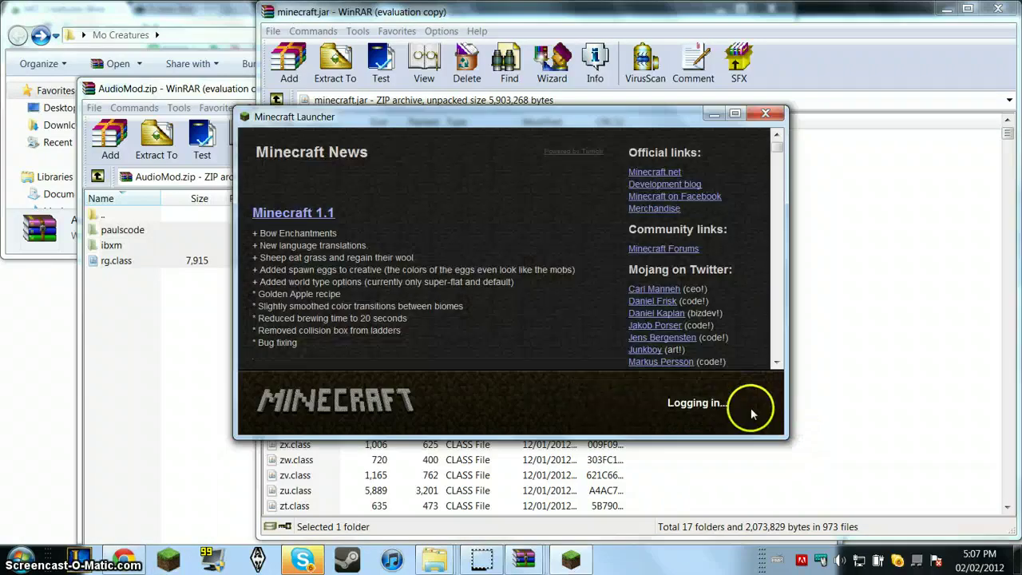
left_click(749, 416)
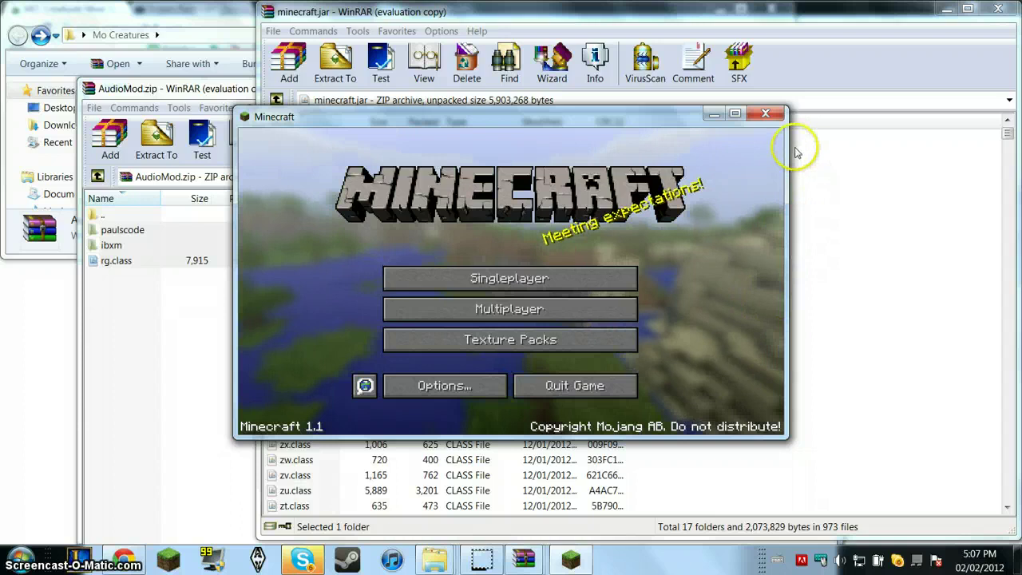
left_click(766, 115)
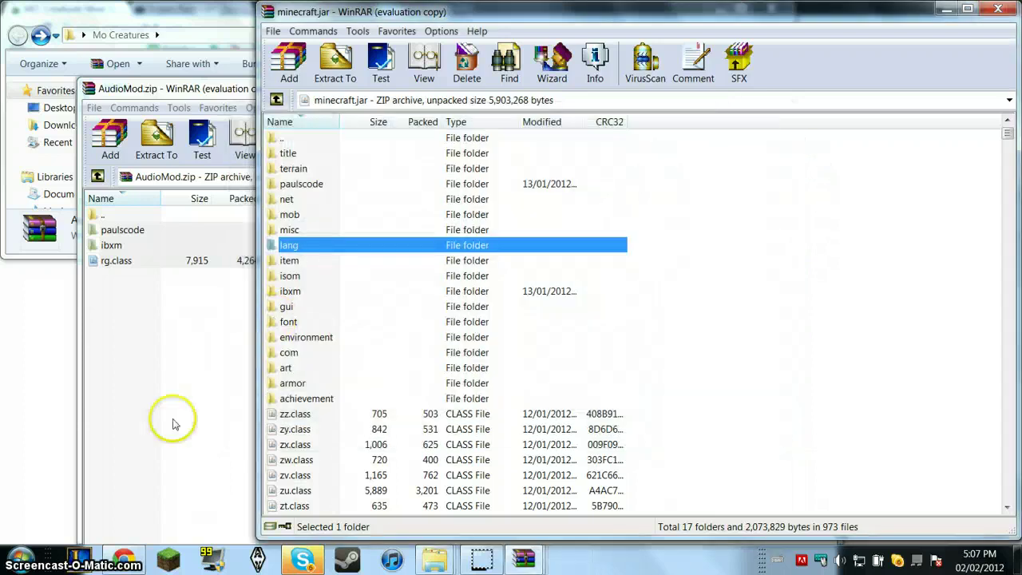
Step: Open the GuiAPI-0.13.1-1.1 archive from the Mo Creatures folder, dismiss the licence reminder, and copy all its files and folders
left_click(135, 20)
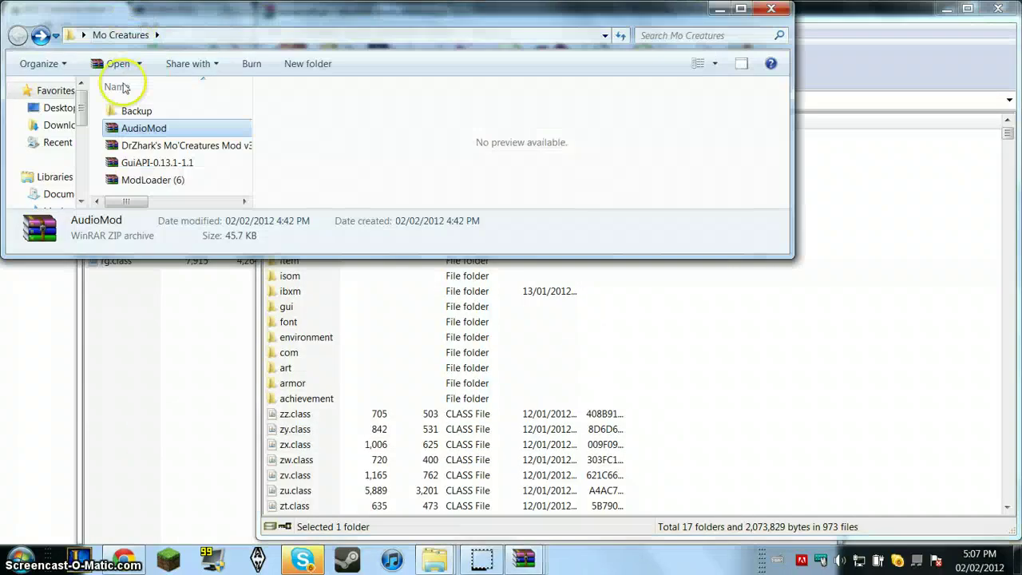
left_click(157, 163)
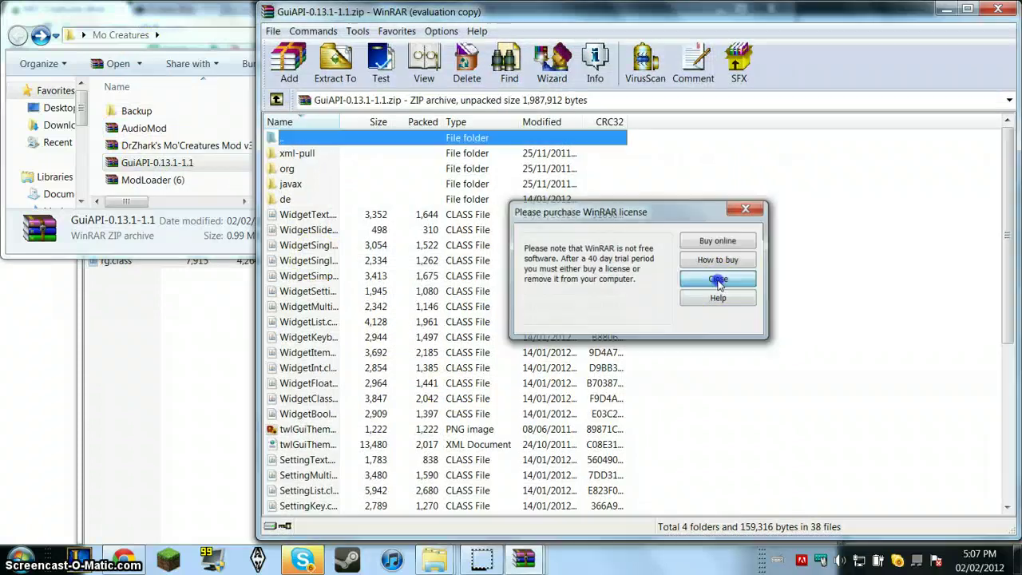
left_click(718, 278)
left_click_drag(646, 157, 452, 569)
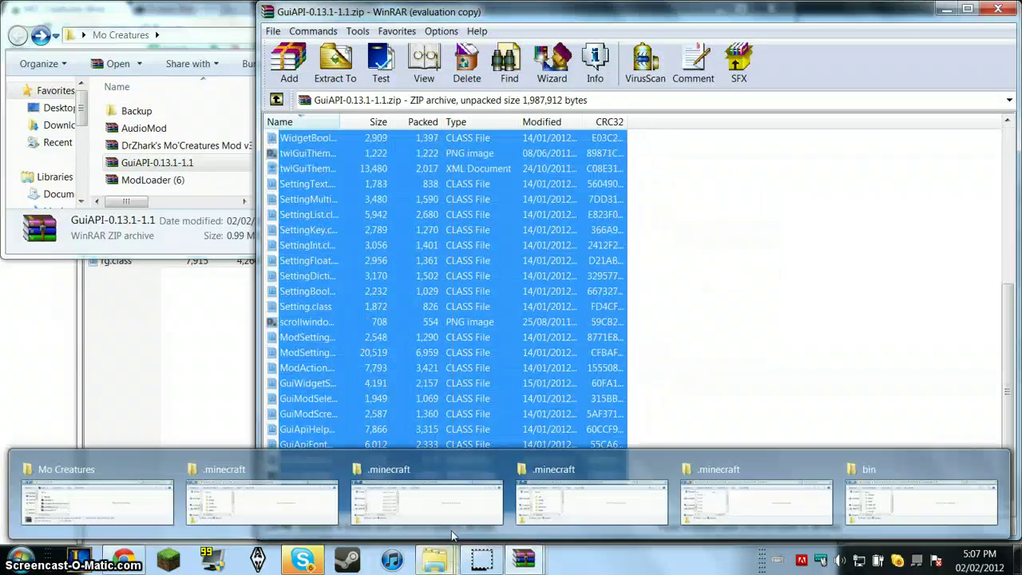
Step: Paste the copied GuiAPI files and folders into minecraft.jar, using the Add and replace files update mode
mouse_move(531, 561)
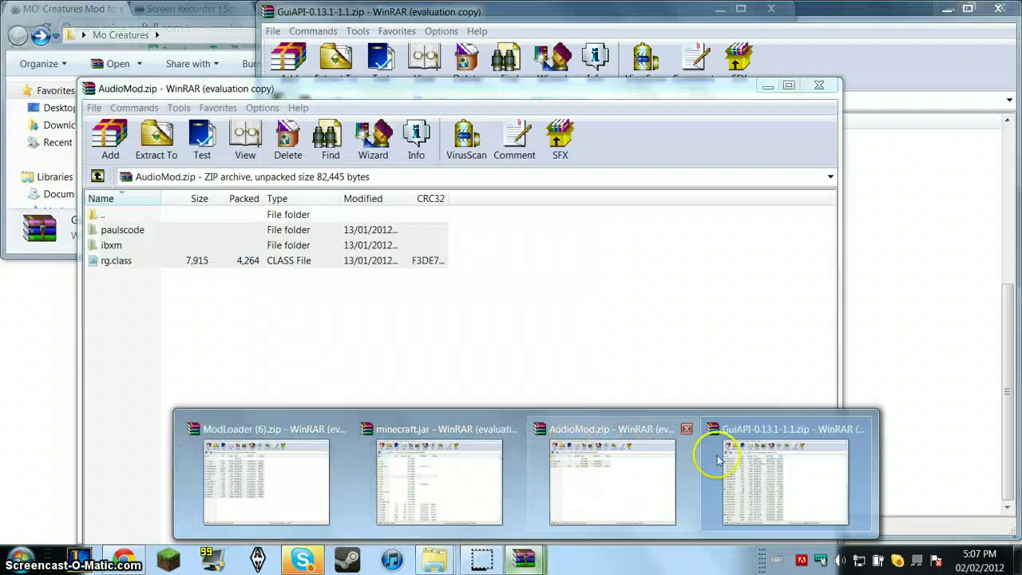
mouse_move(778, 460)
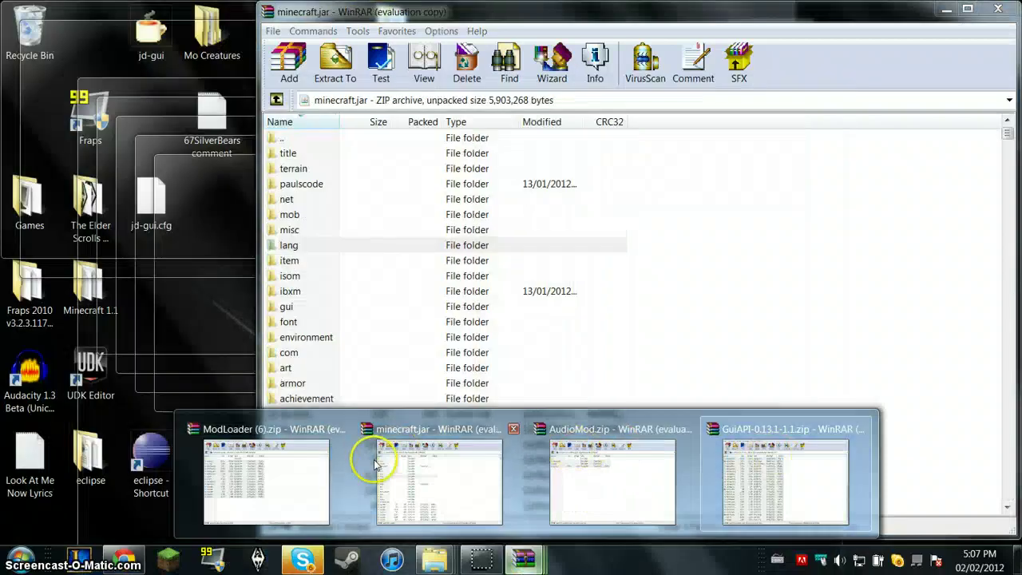
left_click(281, 471)
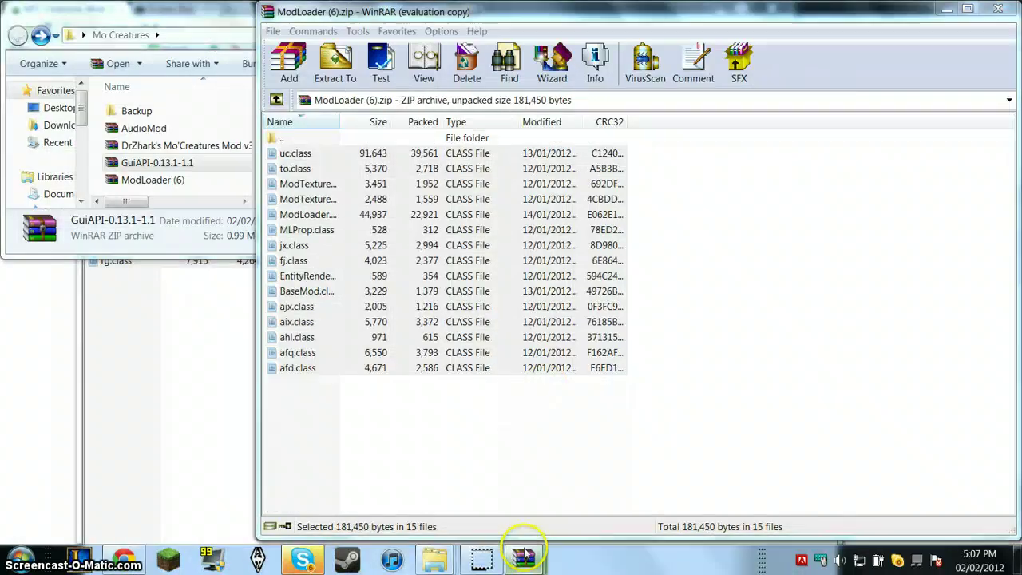
mouse_move(523, 557)
left_click(445, 472)
scroll(716, 404, "down", 12)
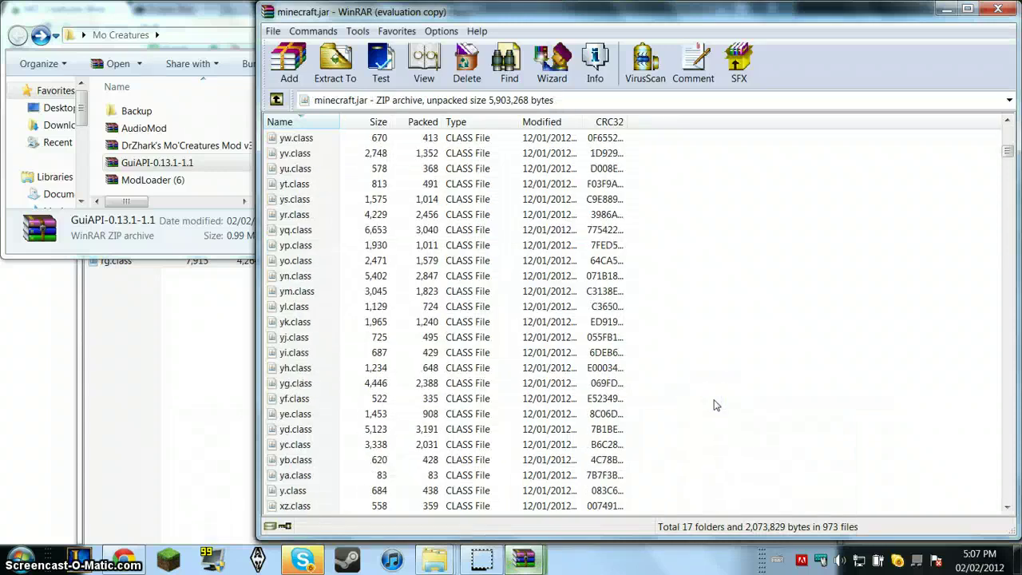
key("ctrl+v")
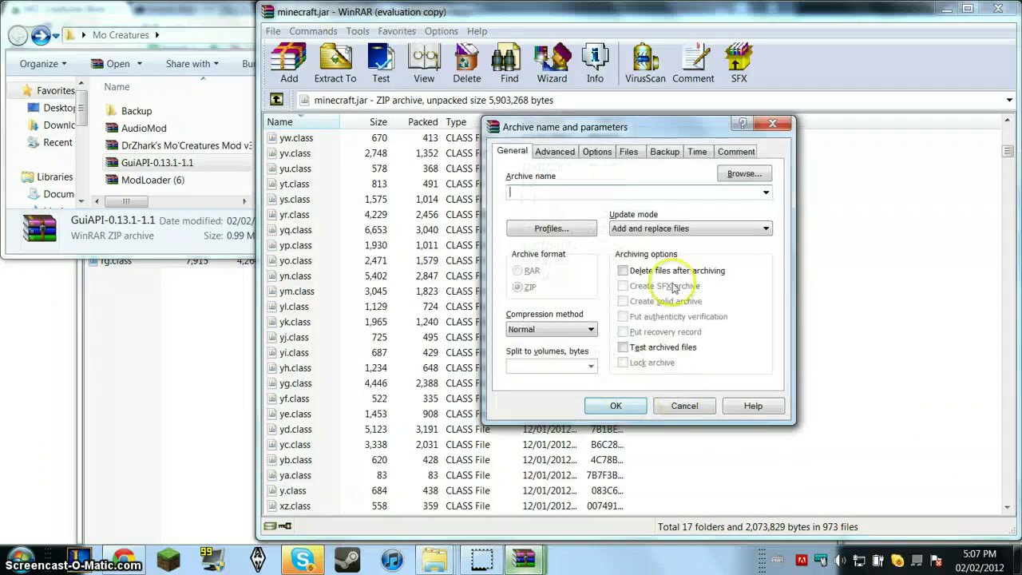
left_click(684, 405)
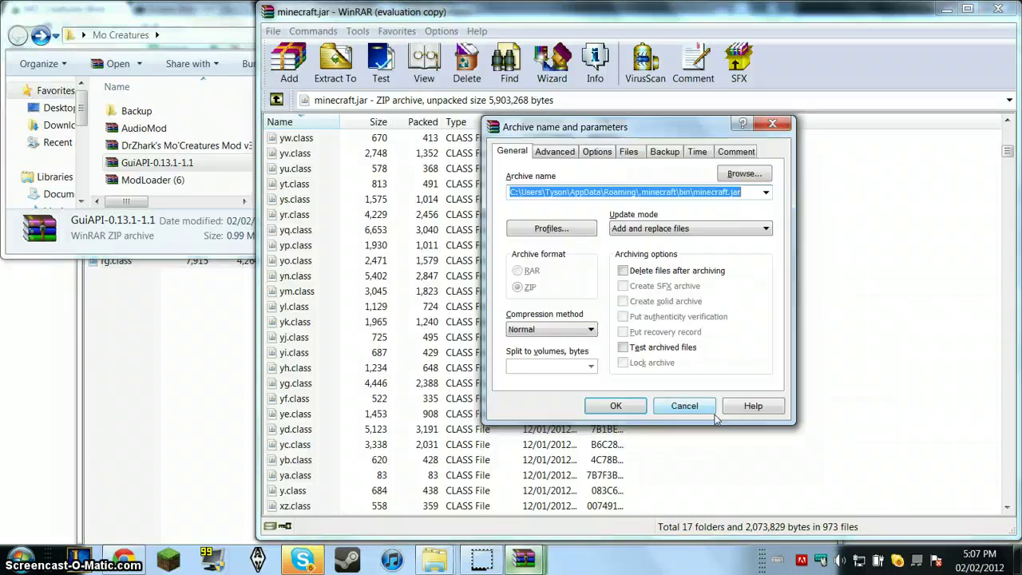
left_click(617, 404)
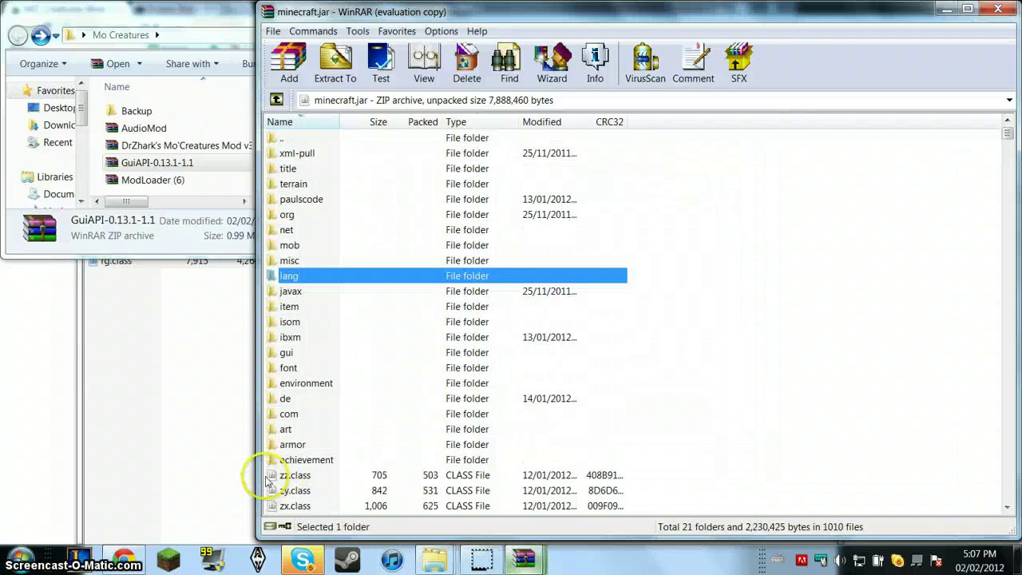
Step: Launch Minecraft once more to check that it starts with GuiAPI added, and close the game
left_click(168, 557)
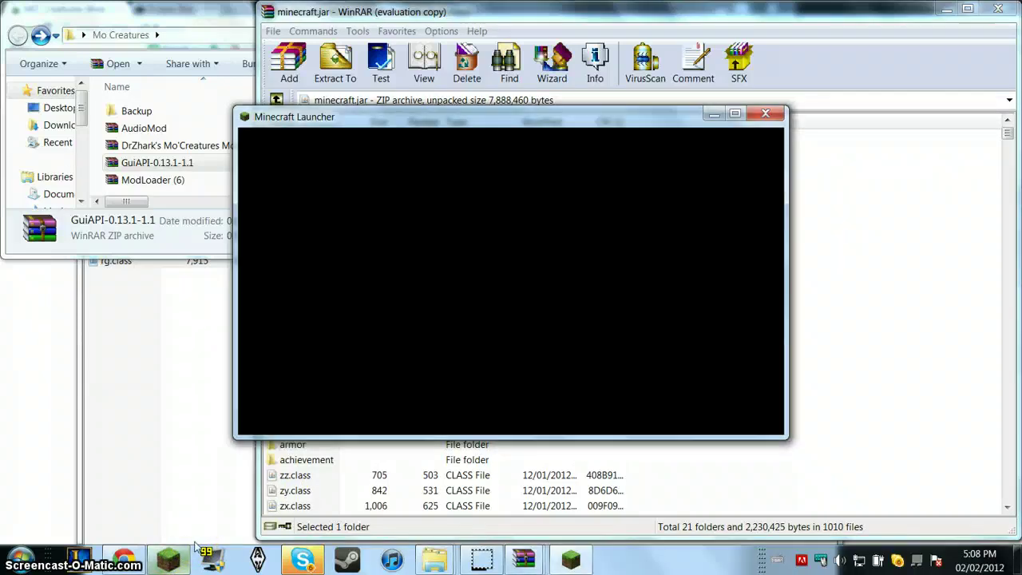
left_click(729, 410)
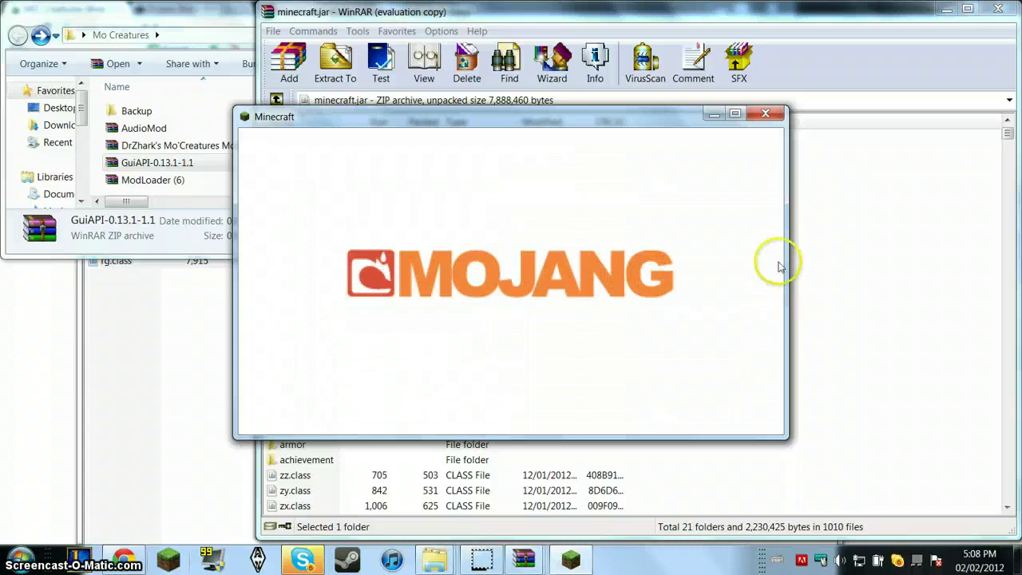
left_click(761, 115)
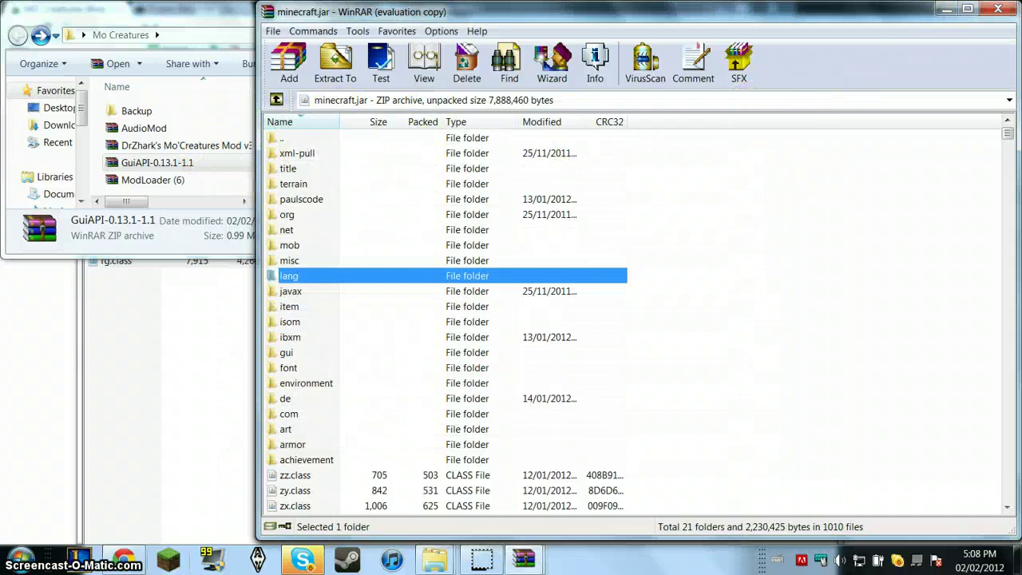
Step: Close the minecraft.jar, ModLoader, GuiAPI and AudioMod archive windows, declining the incoming Skype call
left_click(990, 11)
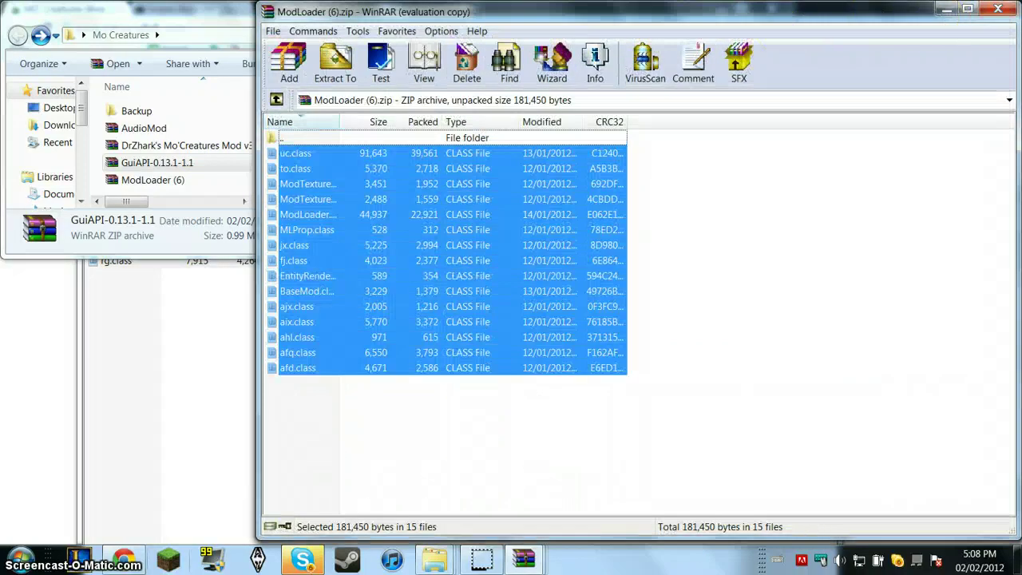
left_click(563, 305)
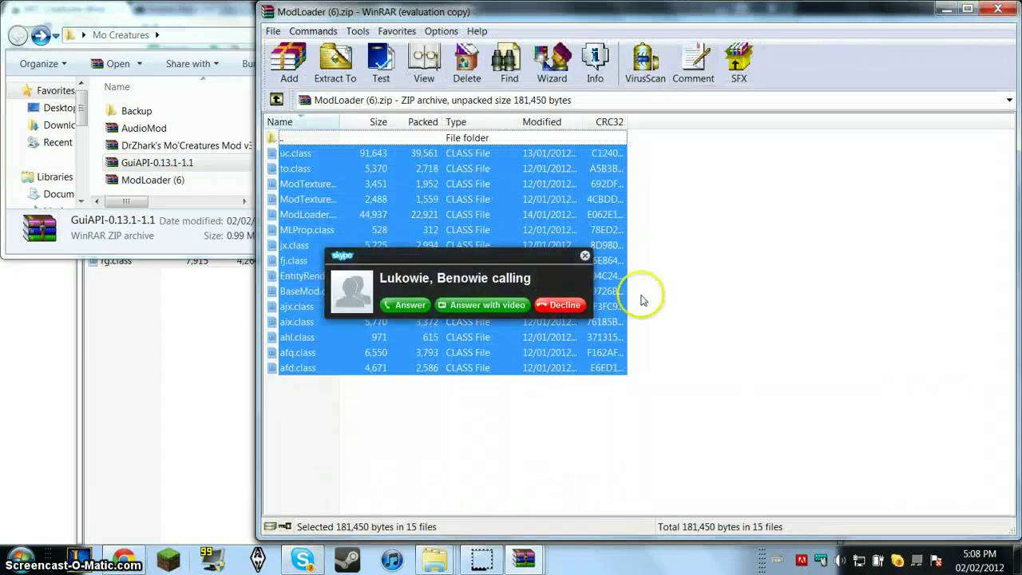
left_click(997, 12)
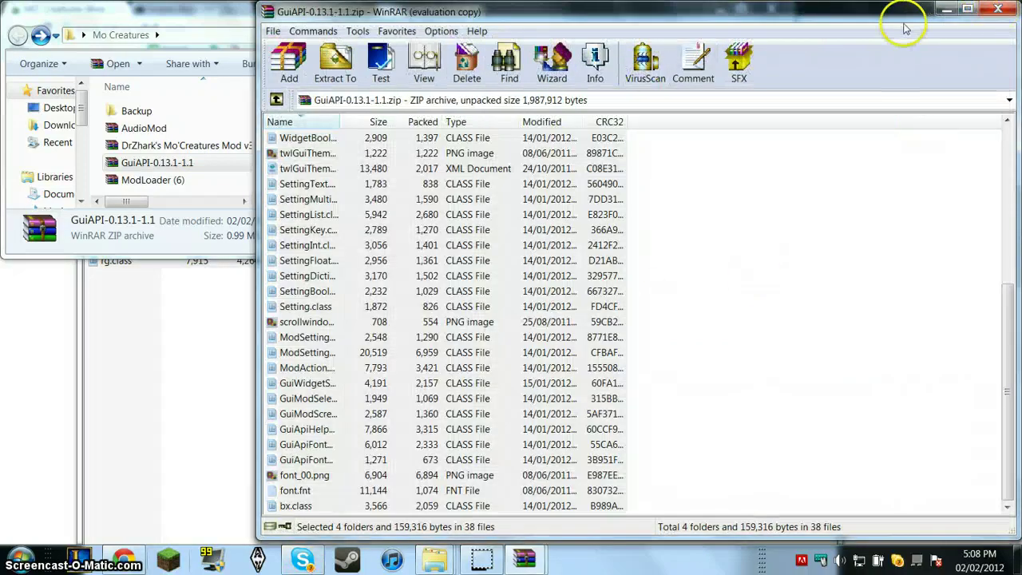
left_click(984, 11)
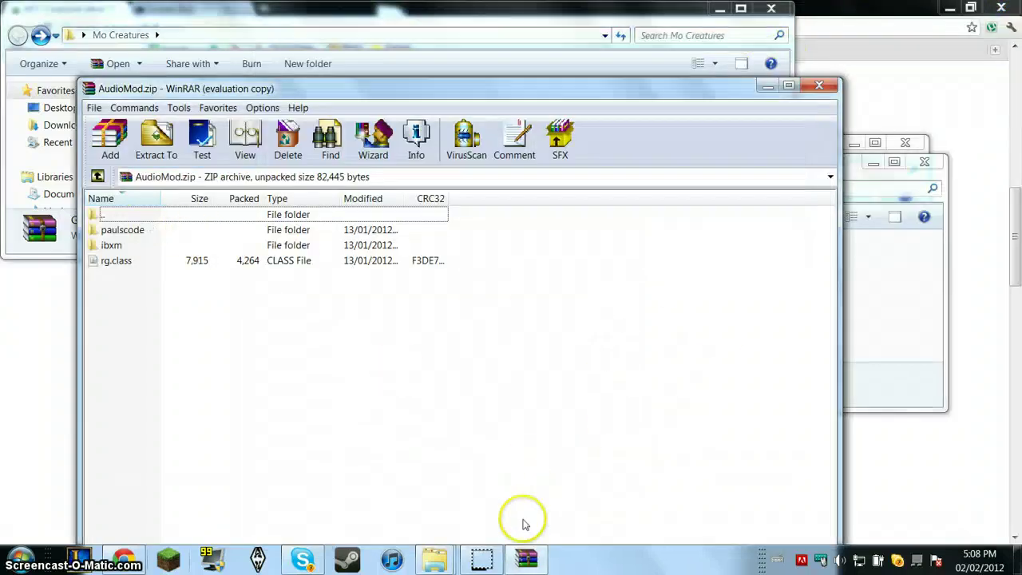
left_click(818, 85)
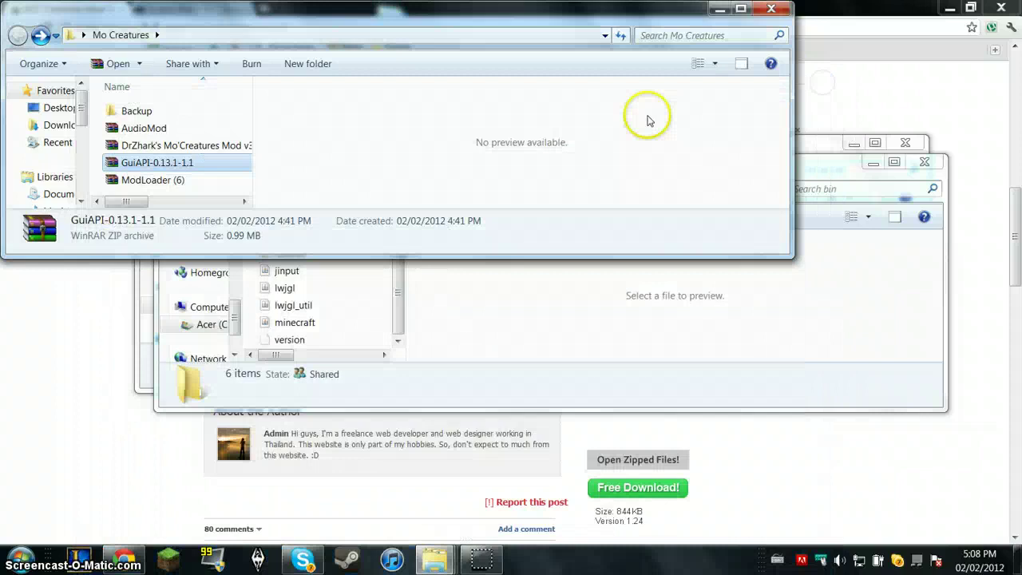
Step: Copy the DrZhark's Mo'Creatures Mod v3.2.2 archive from the Mo Creatures folder into the mods folder inside .minecraft
left_click(646, 344)
left_click_drag(264, 169, 389, 115)
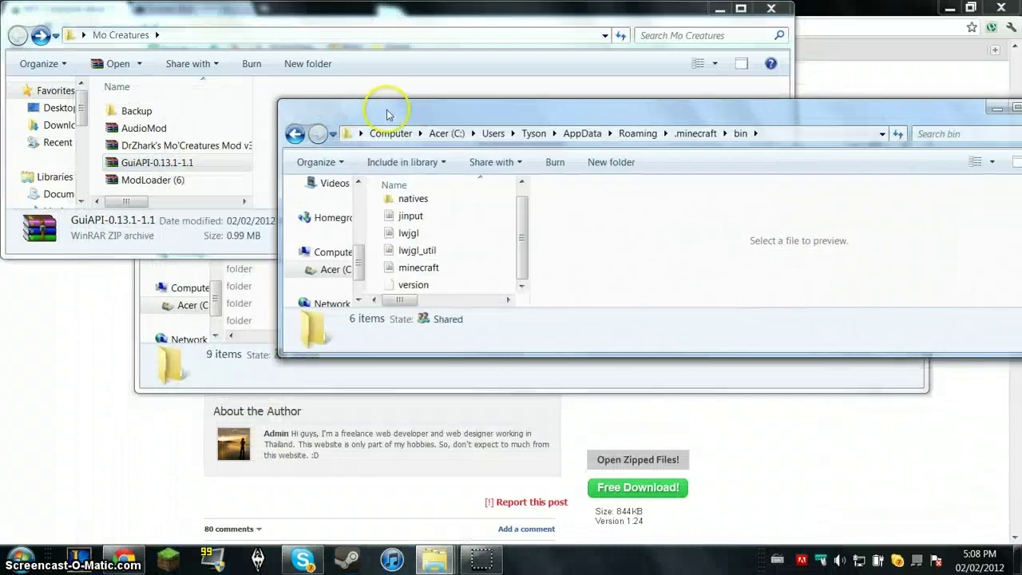
left_click(295, 135)
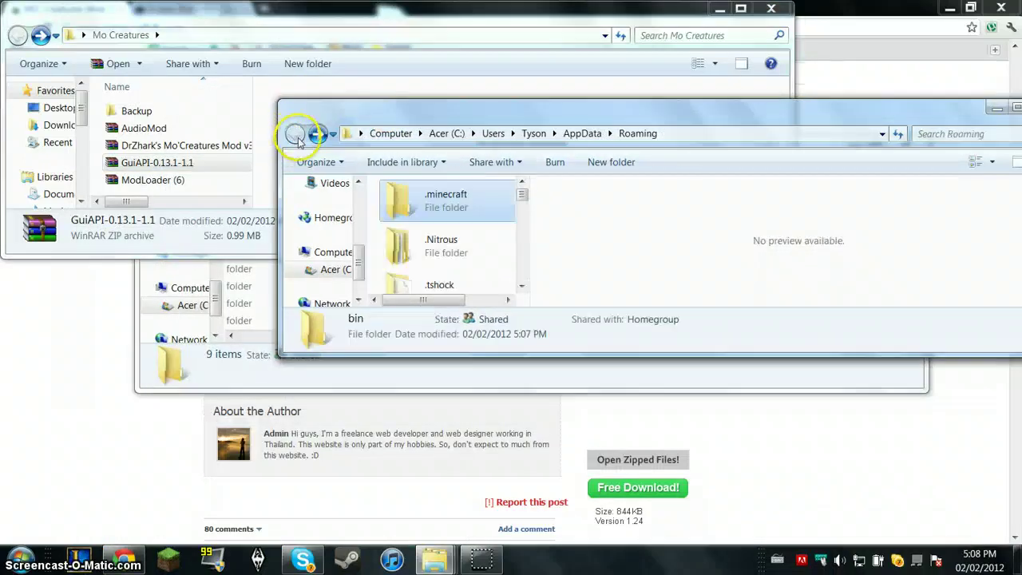
double_click(421, 214)
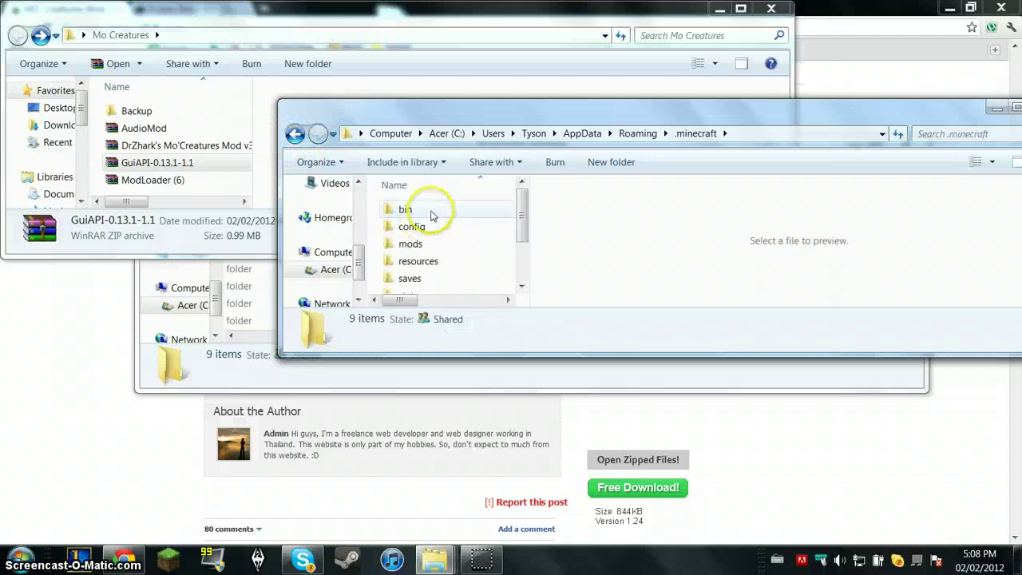
double_click(411, 243)
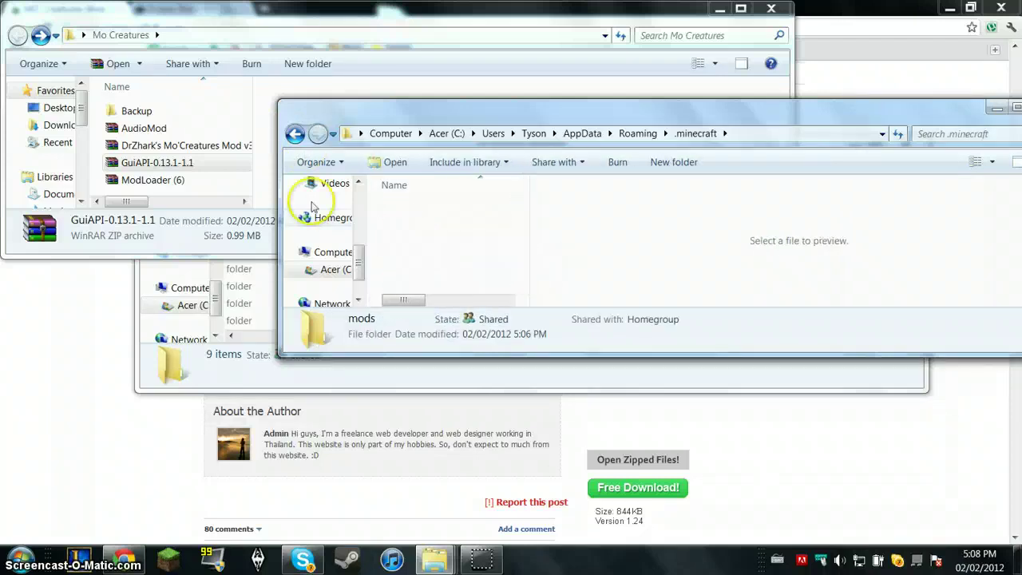
left_click(204, 152)
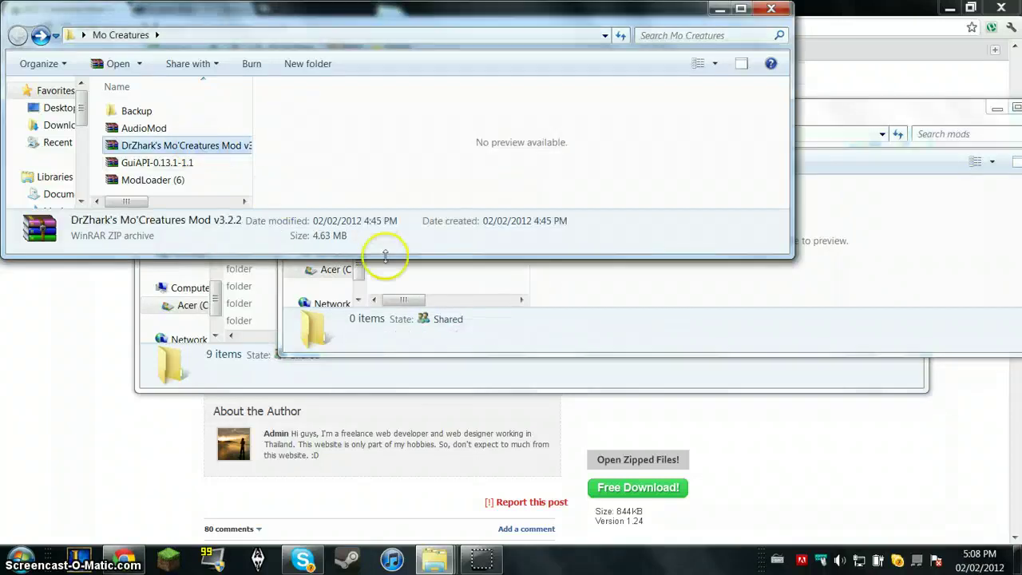
left_click(406, 281)
key("ctrl+v")
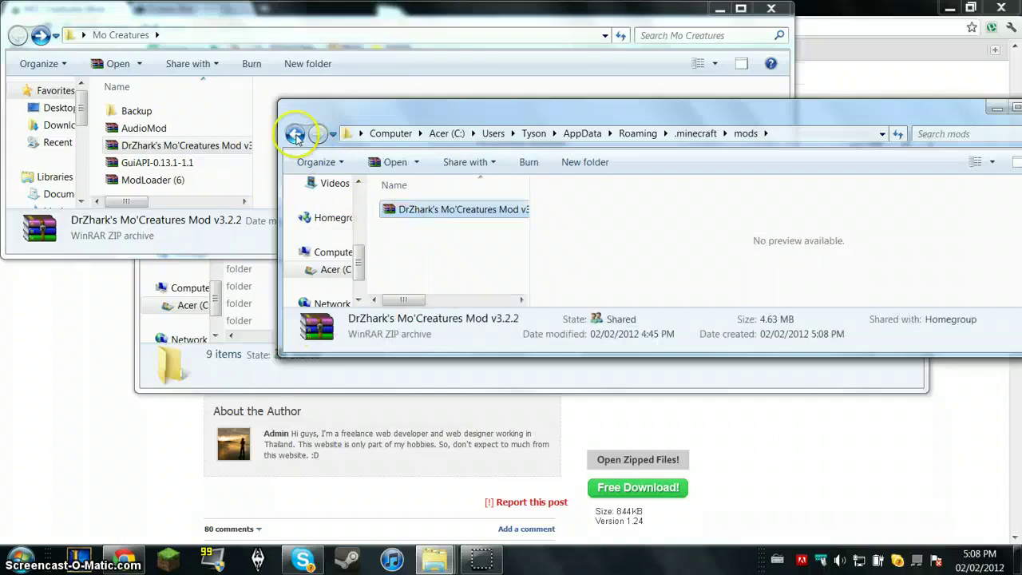
left_click(411, 250)
Step: Return to the .minecraft folder, open the DrZhark's Mo'Creatures archive, dismiss the licence reminder, and show its resources folder
left_click(295, 136)
left_click(199, 146)
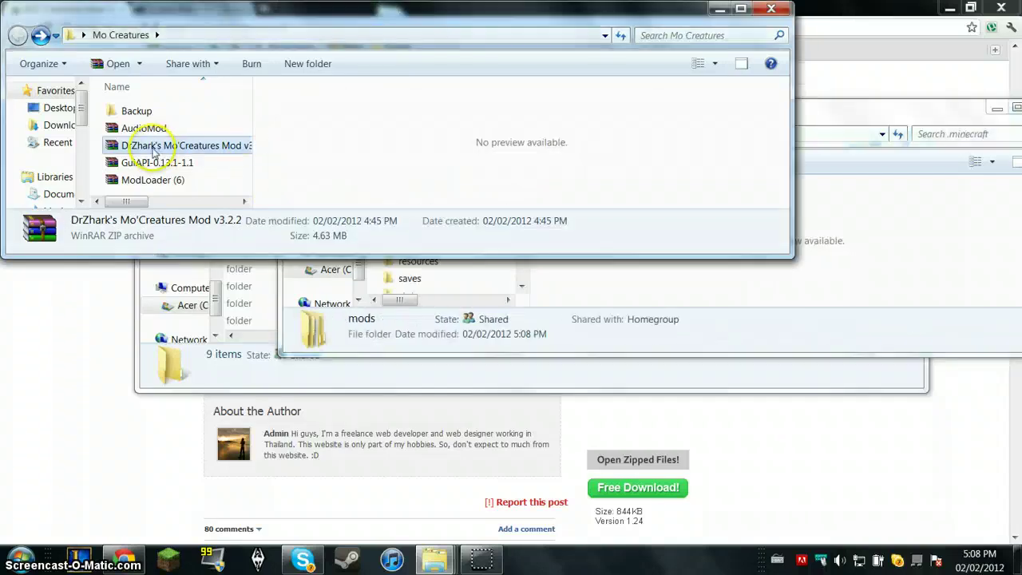
double_click(201, 147)
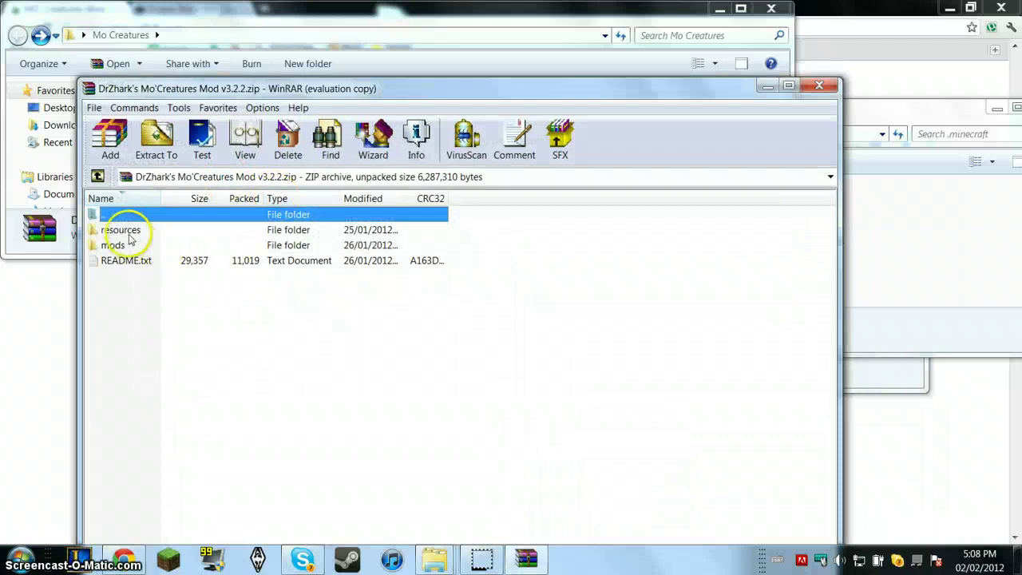
left_click(539, 355)
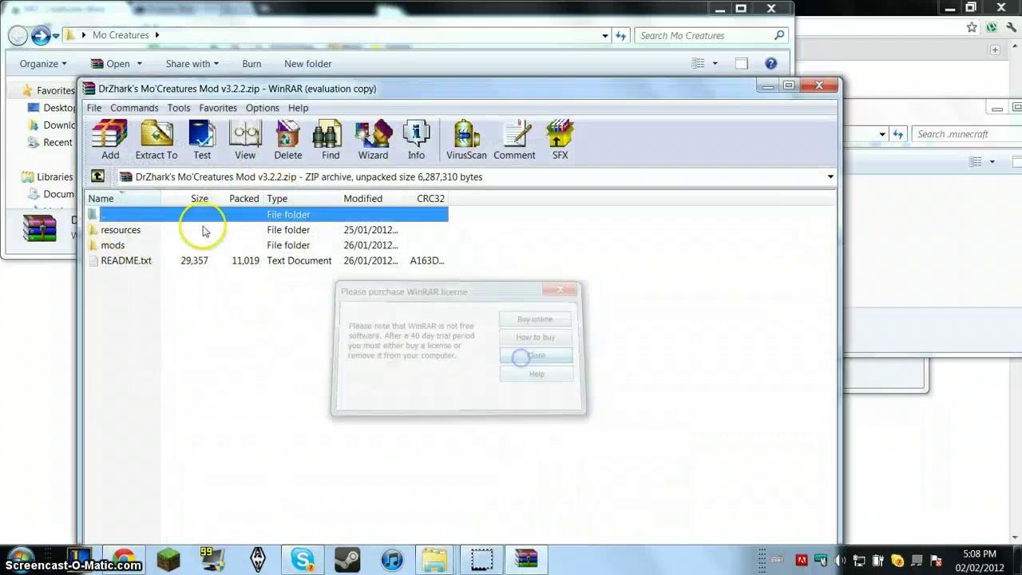
double_click(128, 230)
Step: Copy the archive's mod folder into the resources folder inside .minecraft, merging it with the existing mod folder
left_click(890, 228)
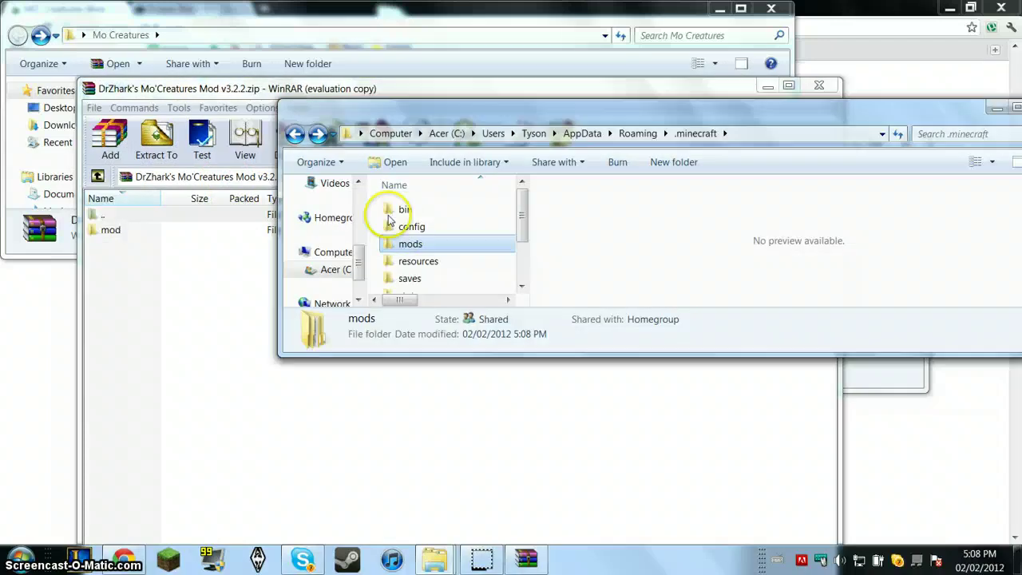
scroll(423, 257, "down", 1)
left_click(409, 218)
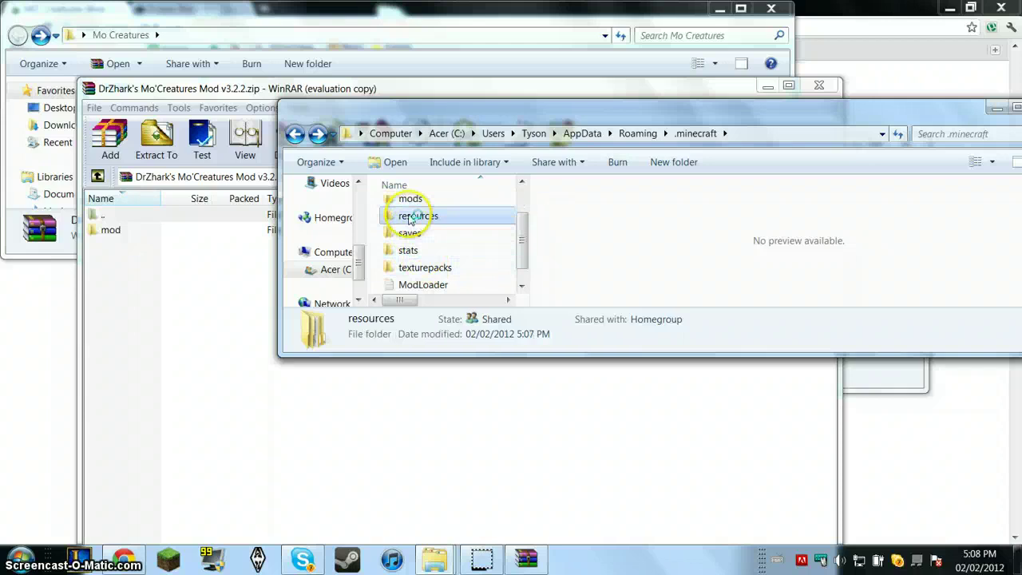
double_click(410, 219)
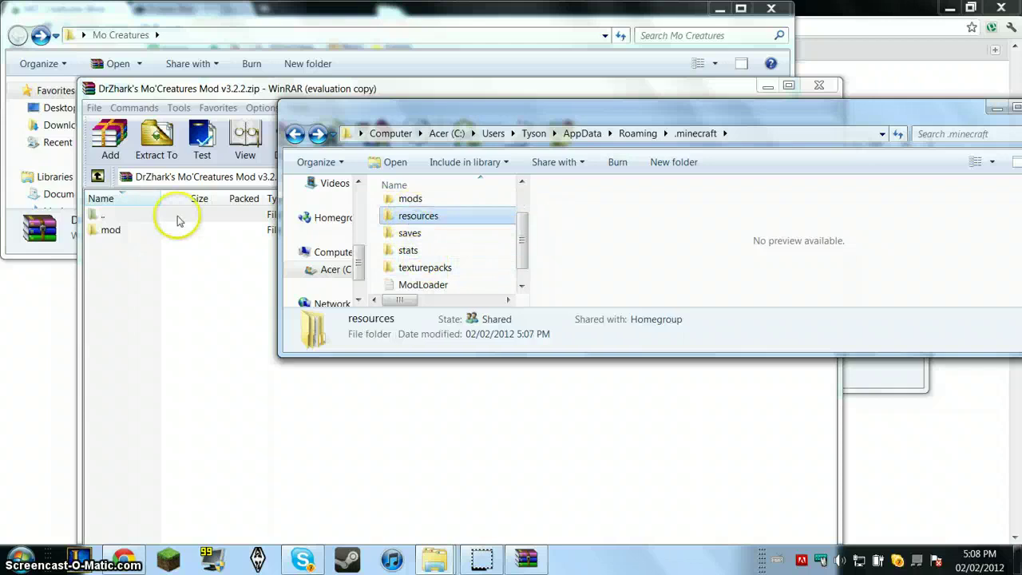
left_click(114, 232)
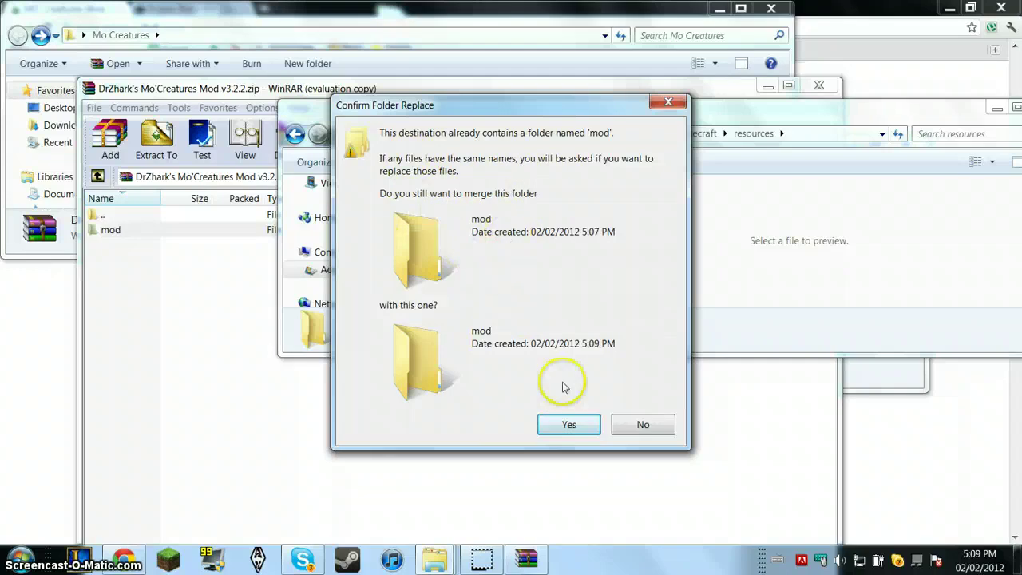
left_click(569, 425)
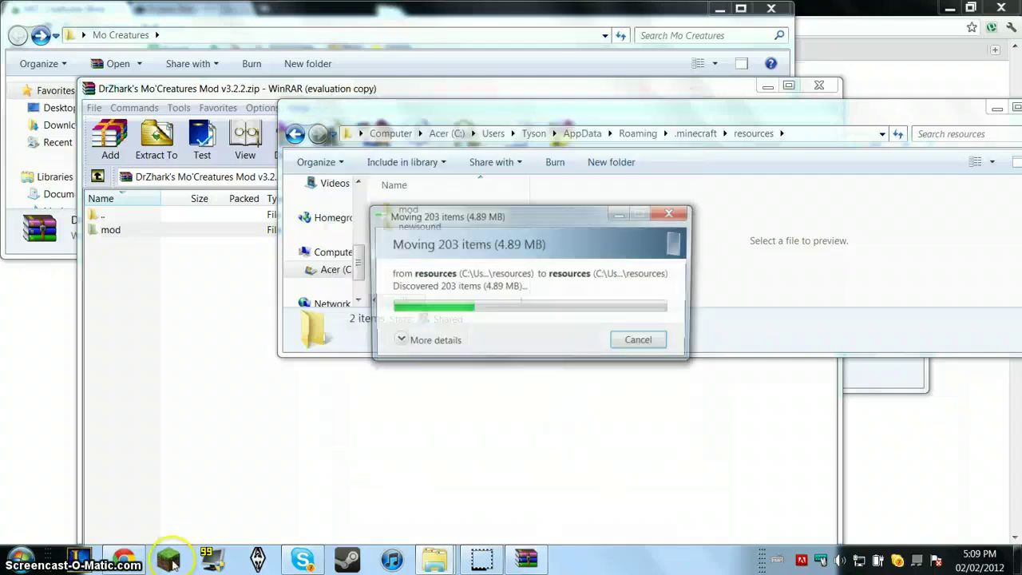
Step: Launch Minecraft and start the game in offline mode to test the installed mod
left_click(167, 558)
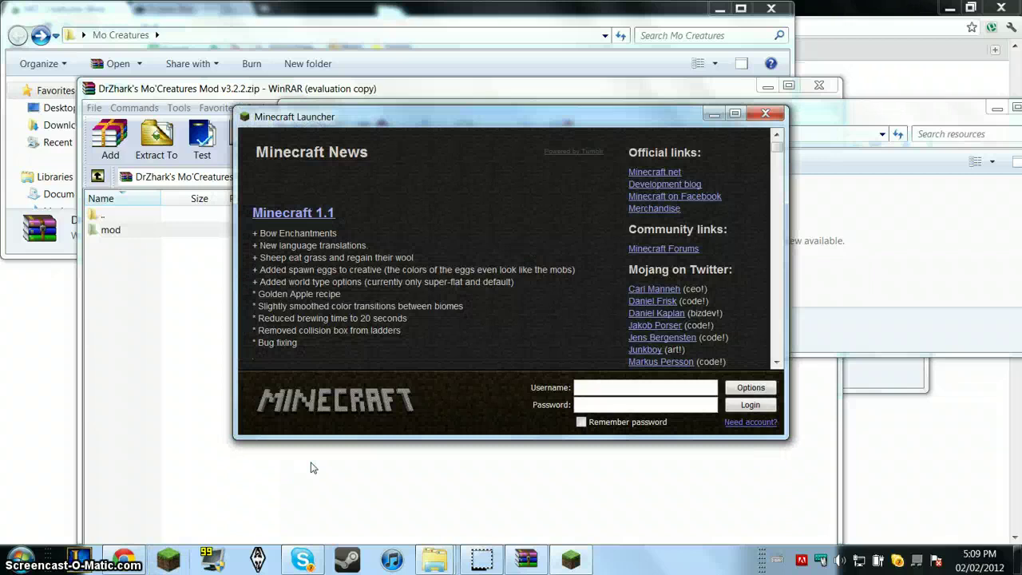
left_click(750, 405)
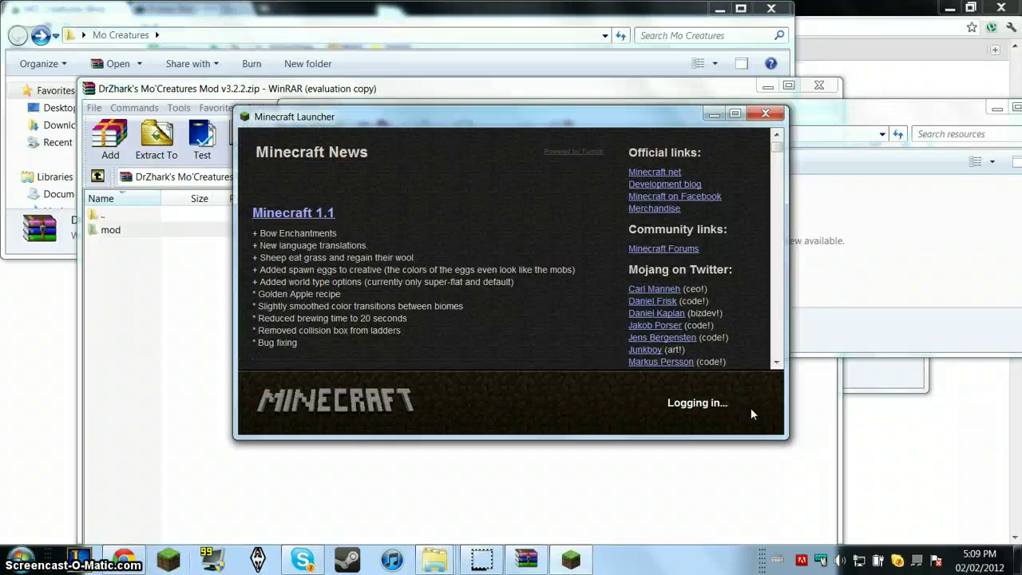
left_click(751, 410)
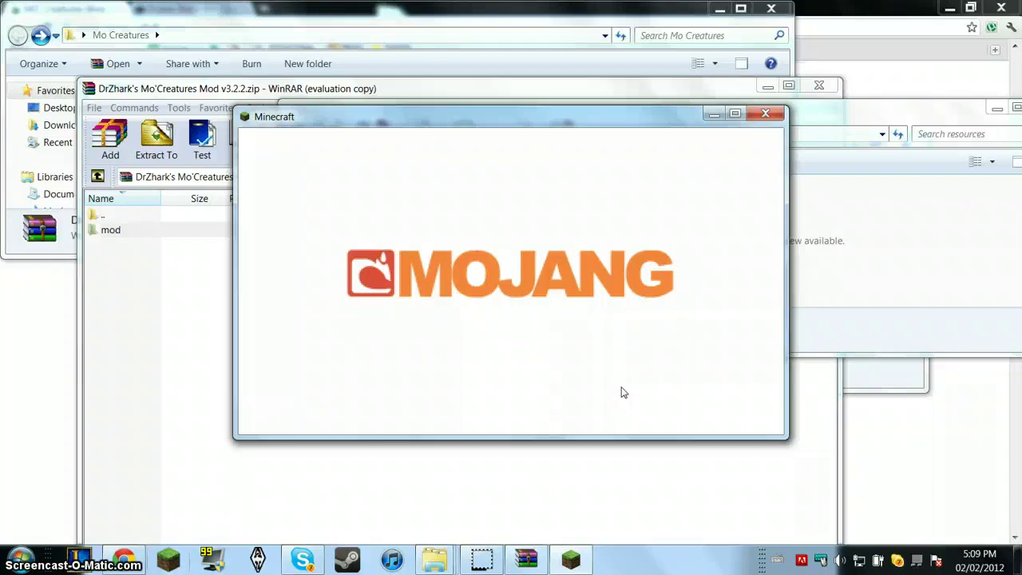
Step: Create a new single-player world named Mojang in Survival mode
left_click(561, 284)
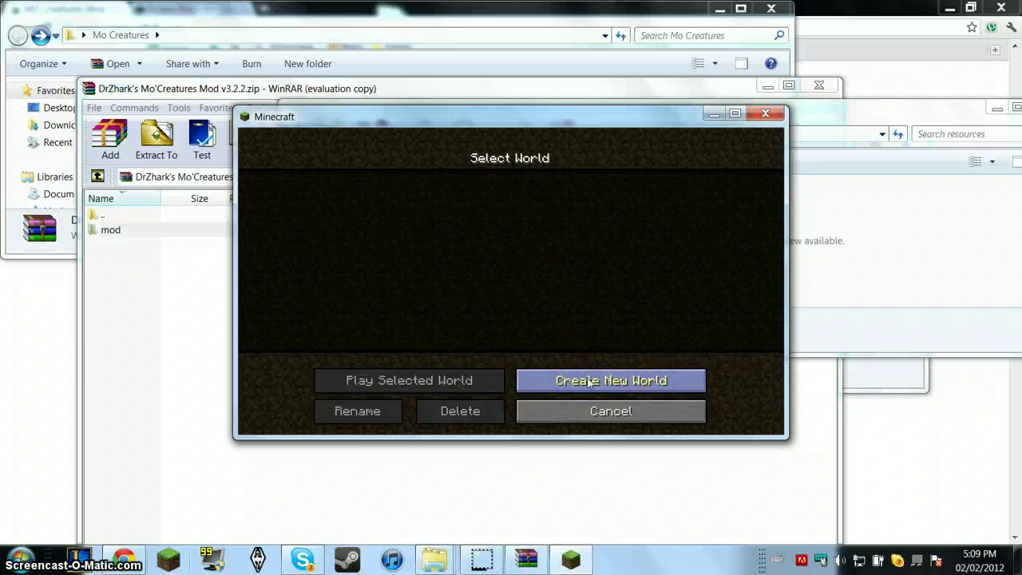
left_click(654, 380)
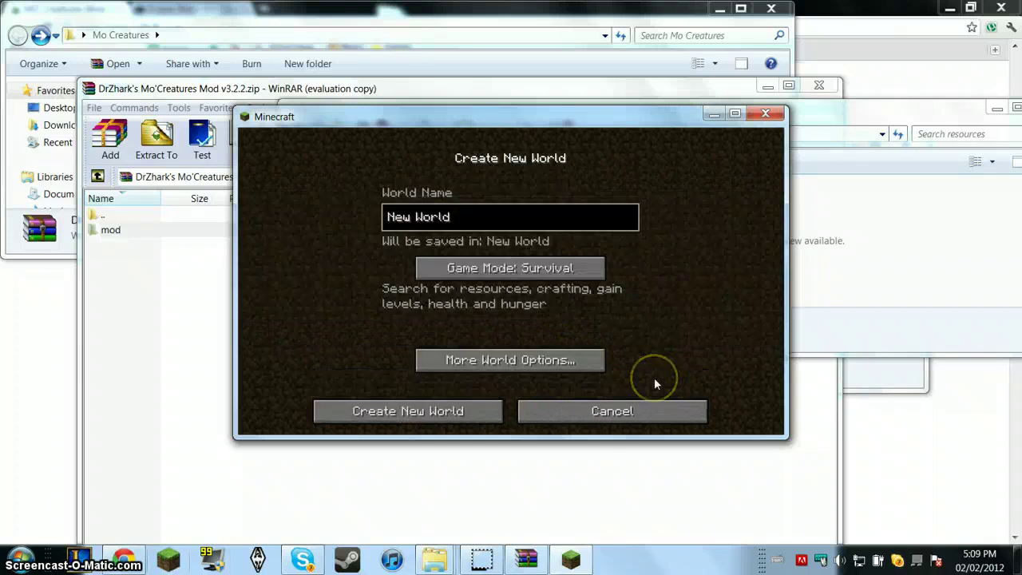
key("BackSpace")
key("BackSpace")
key("BackSpace")
key("BackSpace")
key("BackSpace")
key("BackSpace")
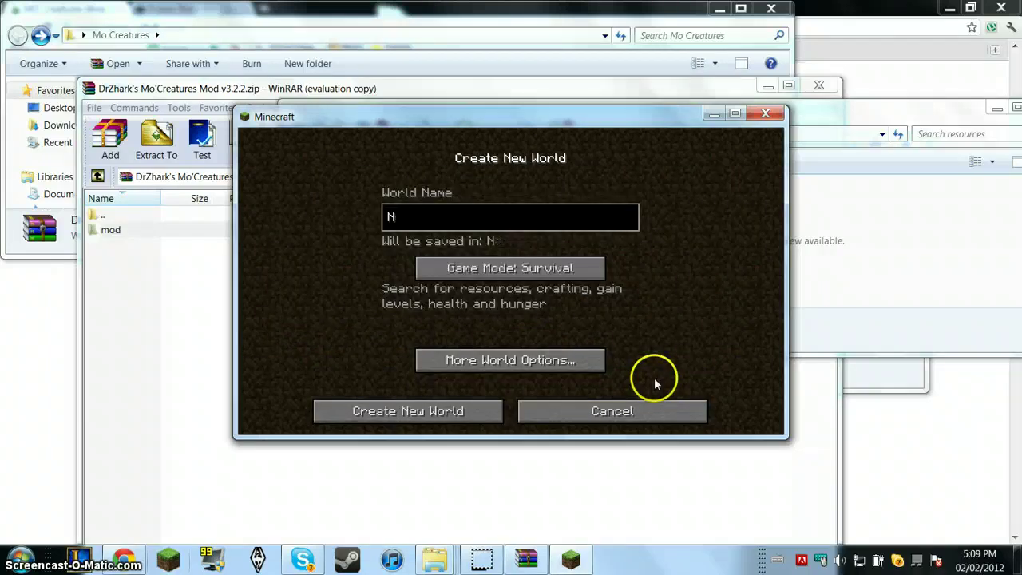
key("BackSpace")
type("Mojang")
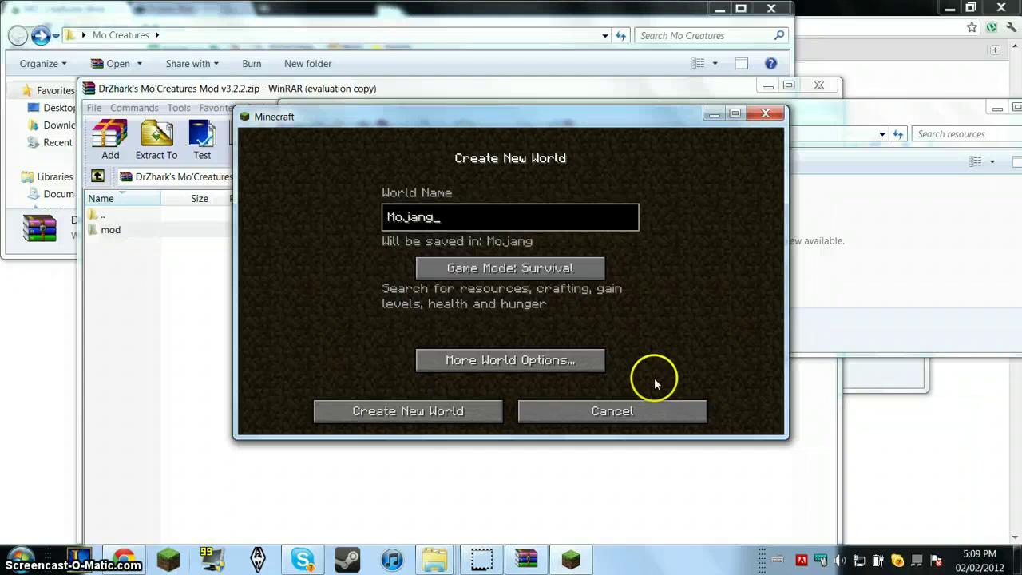
key("Return")
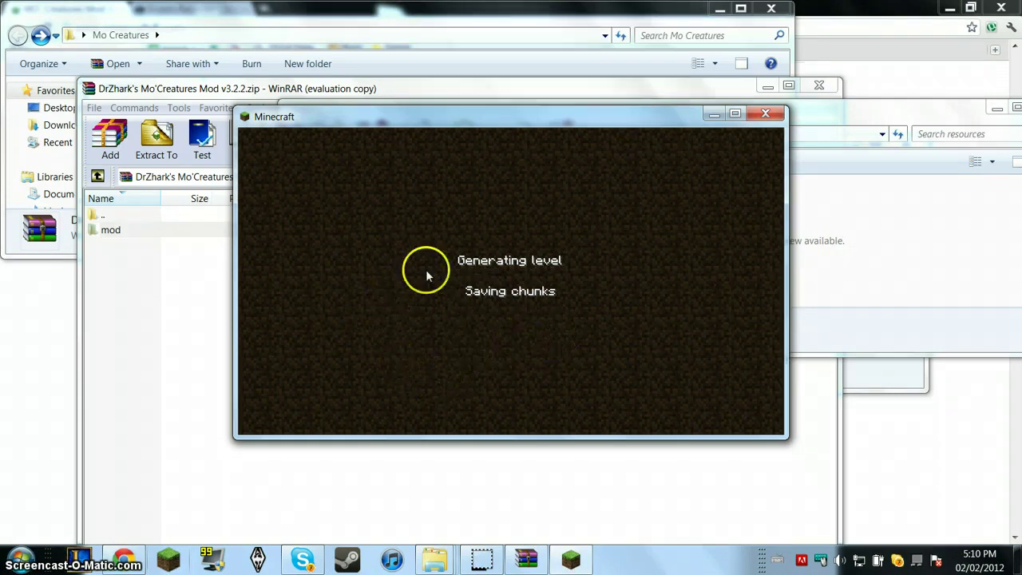
Step: Review the installation instructions and comments on the MO' Creatures Mod web page, and minimise the browser
left_click(911, 447)
scroll(799, 404, "down", 3)
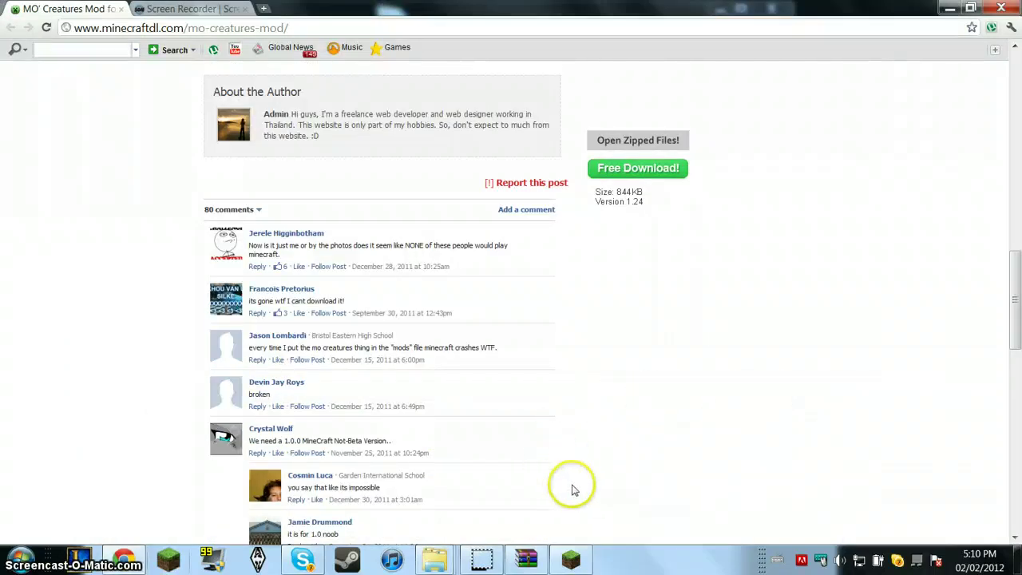
scroll(613, 477, "up", 2)
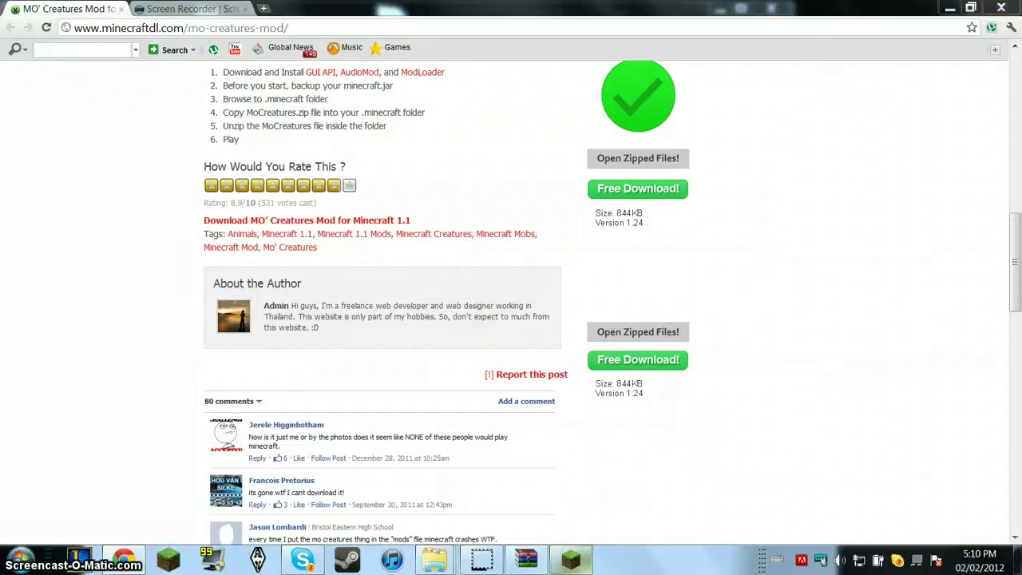
left_click(949, 8)
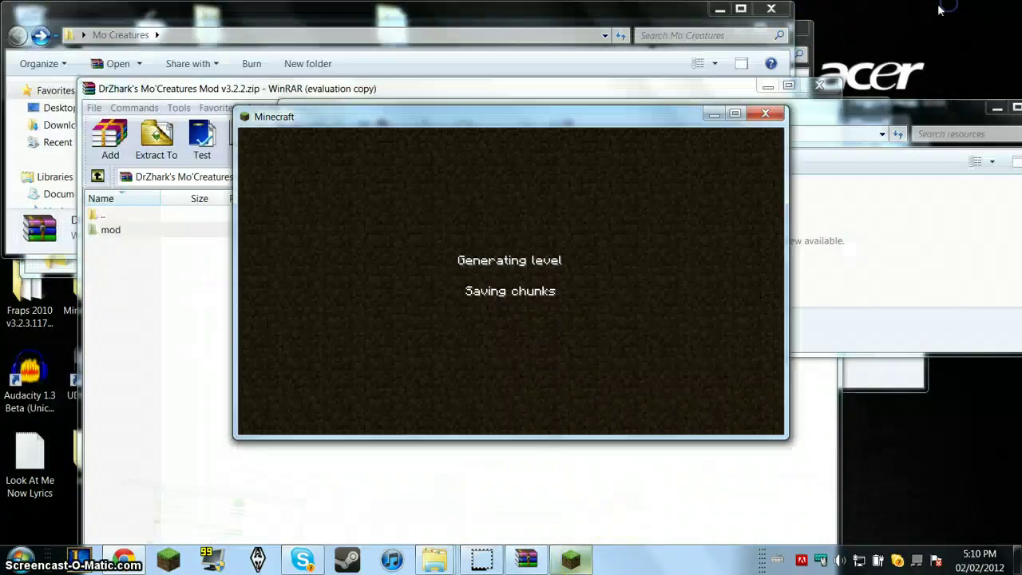
Step: Try to close the Minecraft game that is stuck on generating the level
right_click(576, 546)
left_click(567, 523)
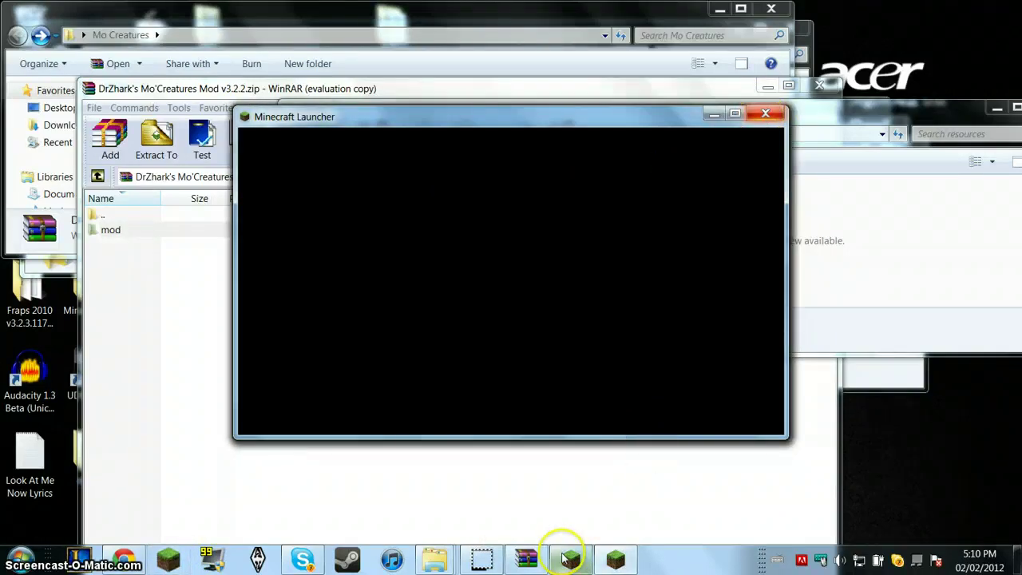
right_click(570, 558)
left_click(624, 516)
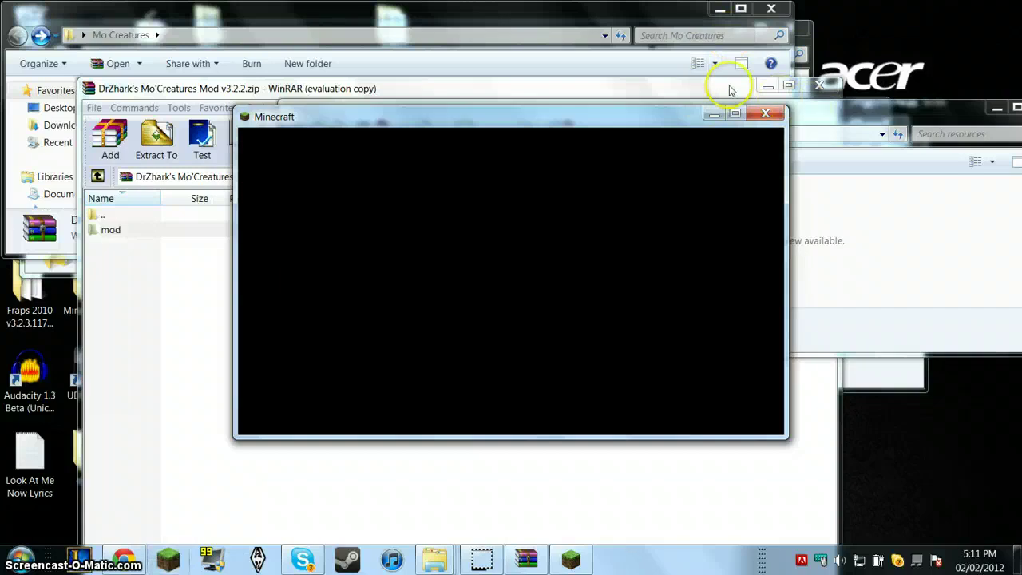
Step: Move the resources folder window clear of the Minecraft window and close it
left_click(973, 111)
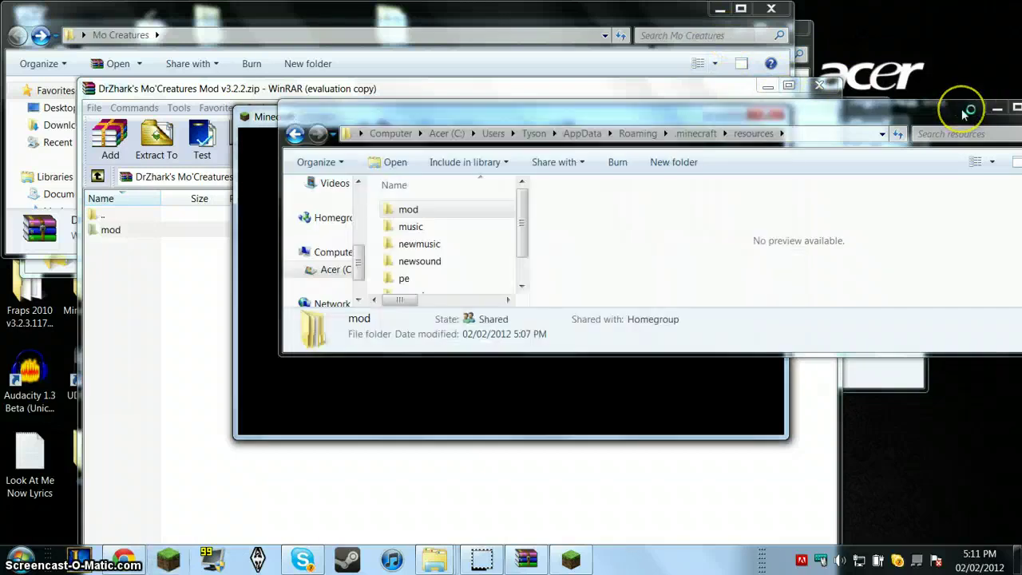
left_click_drag(974, 110, 567, 234)
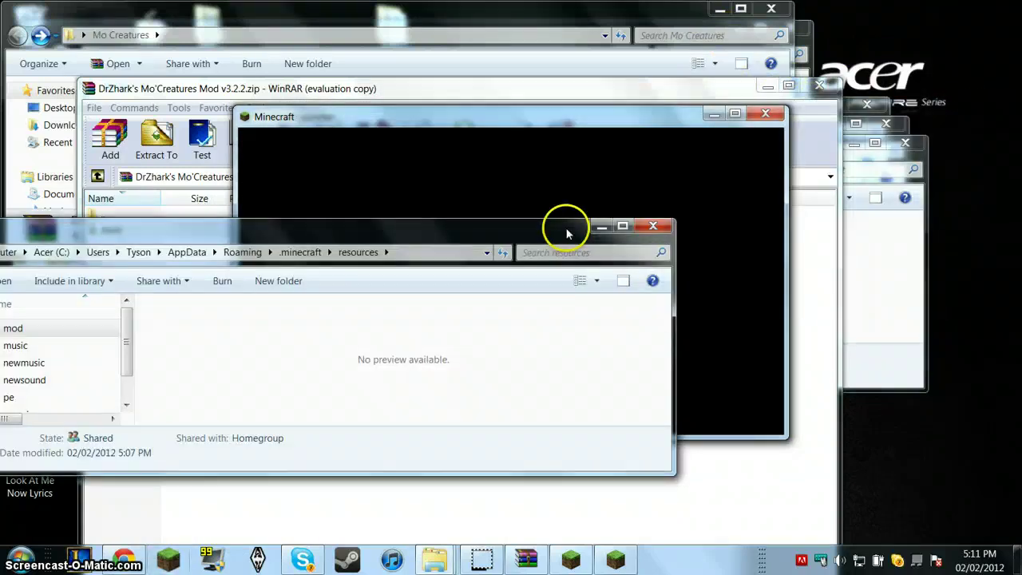
left_click(653, 227)
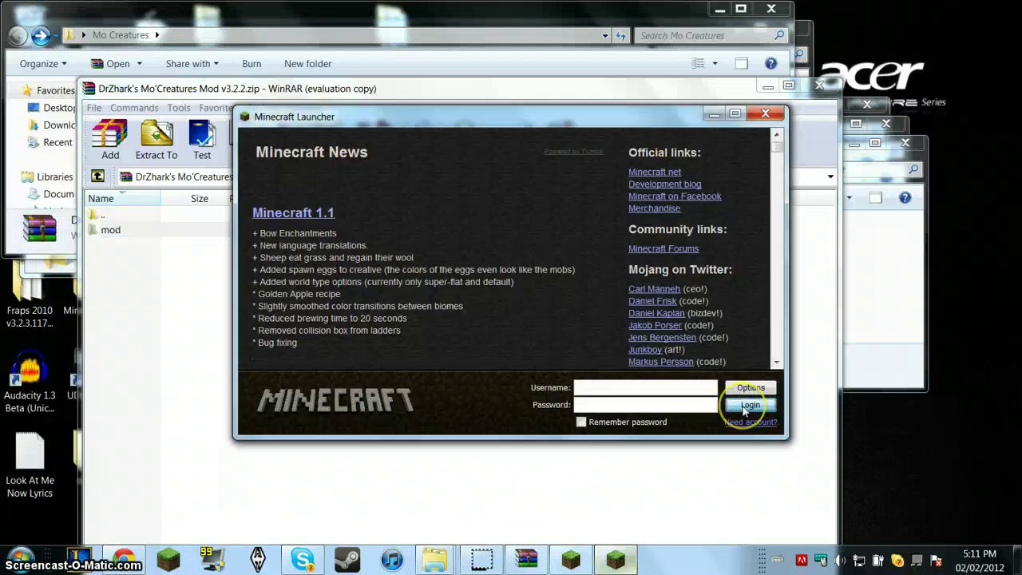
Step: Try to log in from the new Minecraft Launcher, and force the unresponsive Minecraft game to close
left_click(744, 409)
right_click(567, 555)
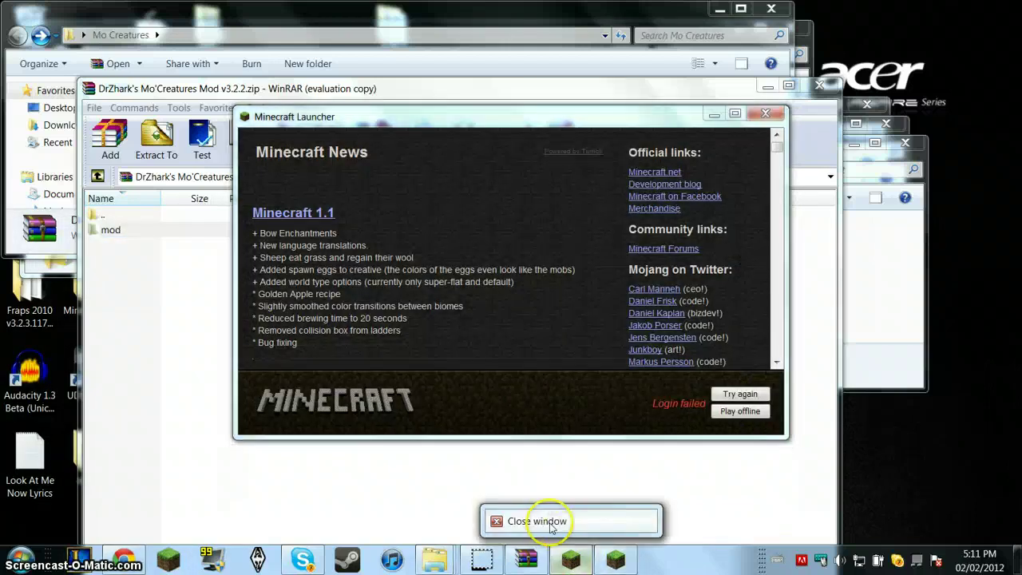
left_click(537, 521)
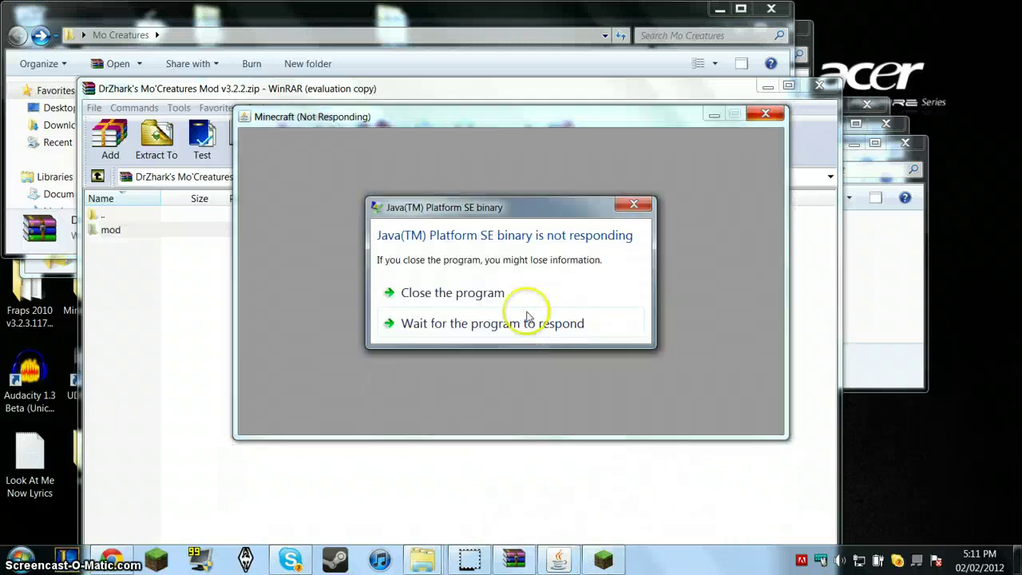
left_click(490, 293)
left_click(616, 311)
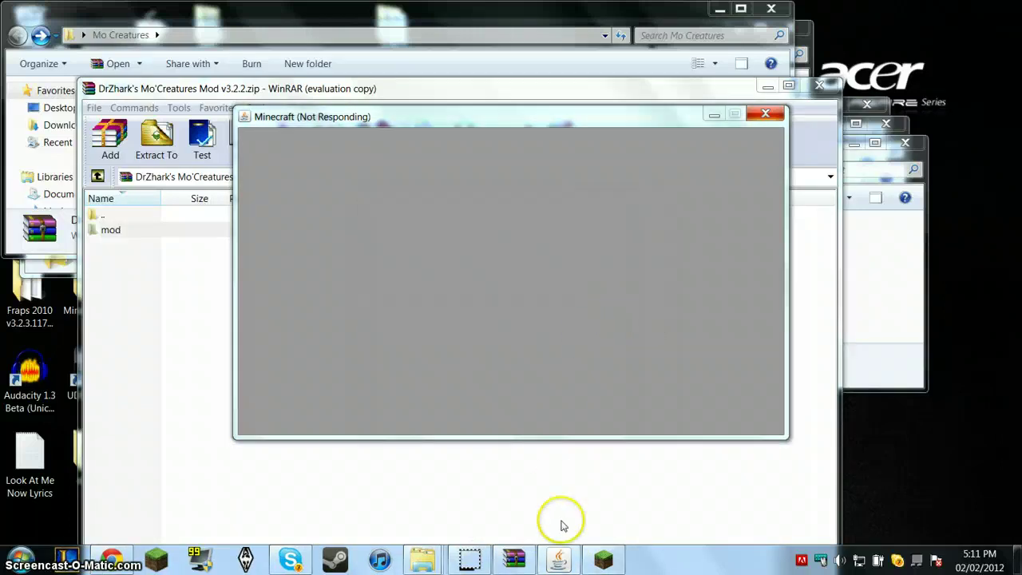
Step: Close the DrZhark's Mo'Creatures archive window and the Mo Creatures folder window
right_click(515, 558)
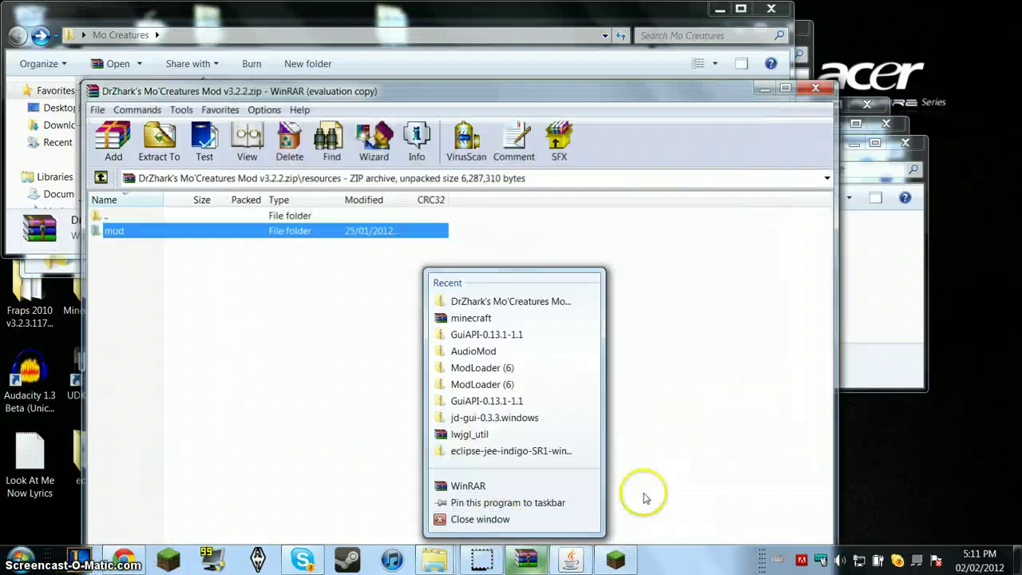
left_click(771, 9)
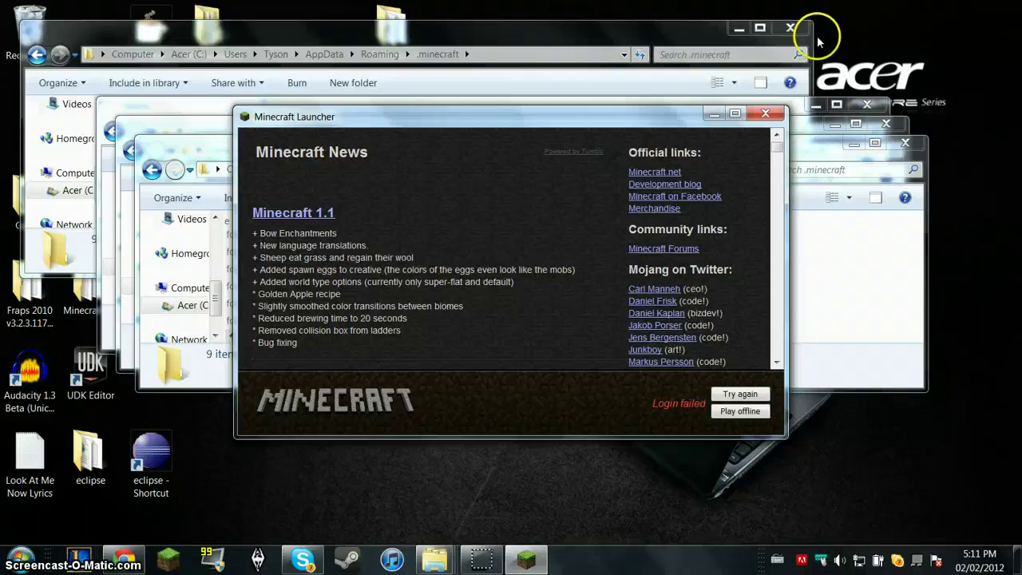
Step: Close the four open .minecraft folder windows, leaving only the Minecraft Launcher open
left_click(791, 28)
left_click(904, 143)
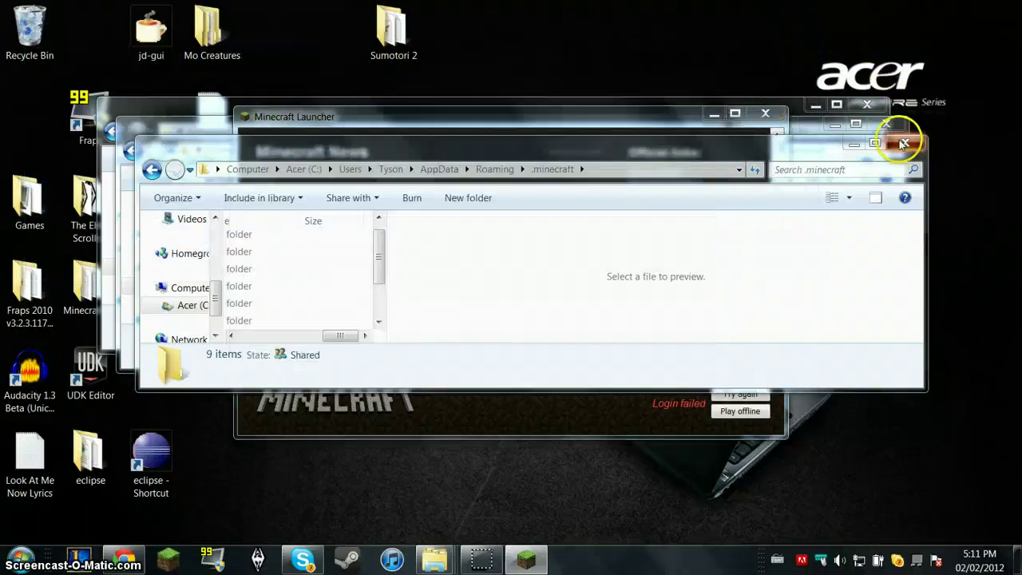
left_click(887, 124)
left_click(870, 105)
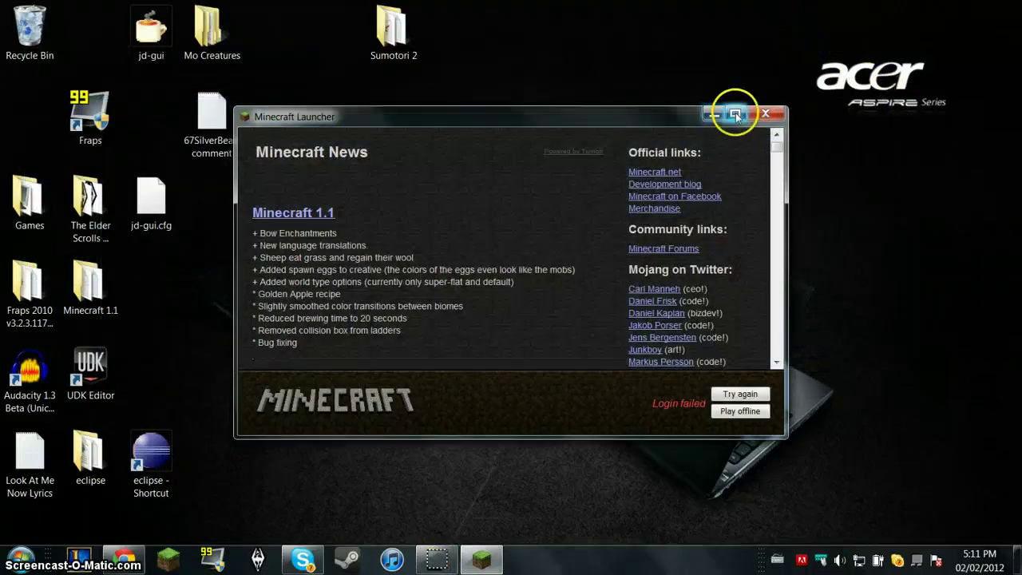
Step: Start Minecraft offline and load the existing singleplayer world Mojang
left_click(724, 415)
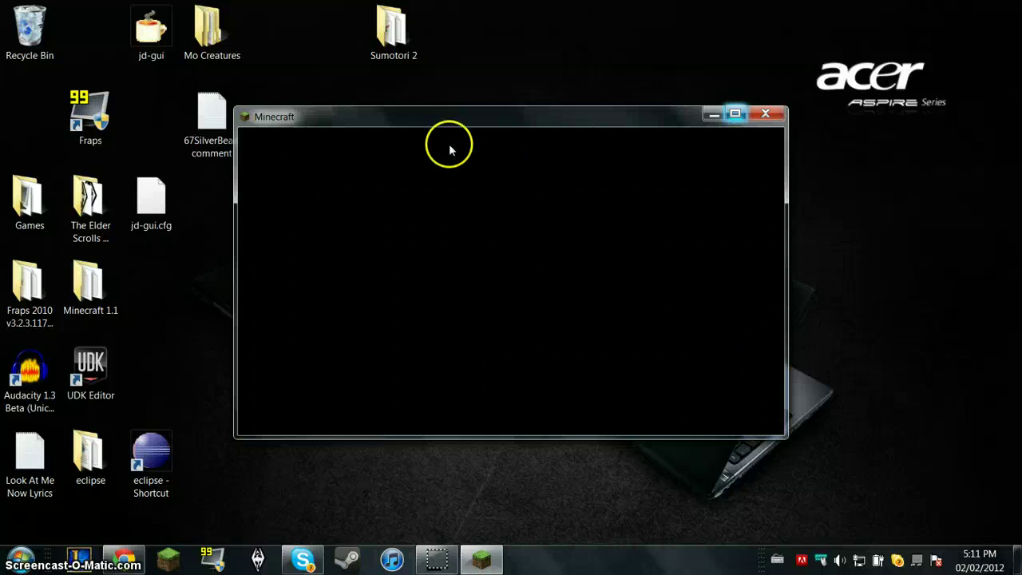
left_click_drag(394, 130, 356, 129)
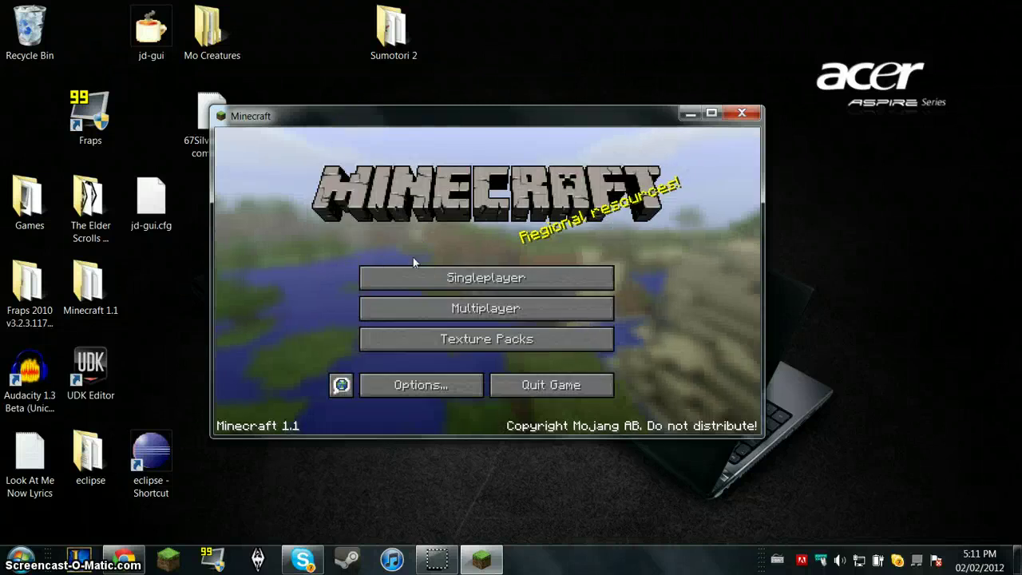
left_click(454, 278)
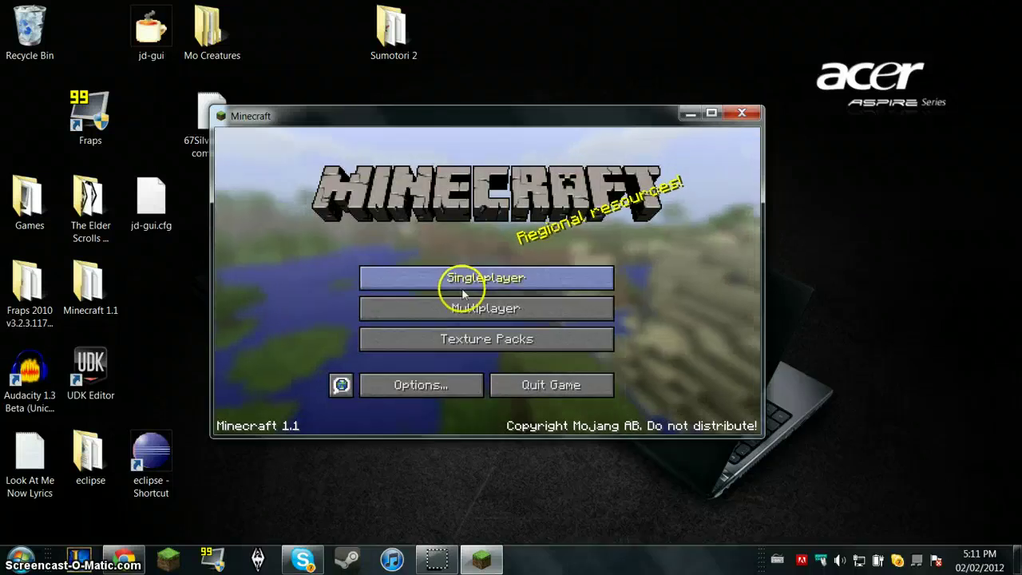
left_click(468, 266)
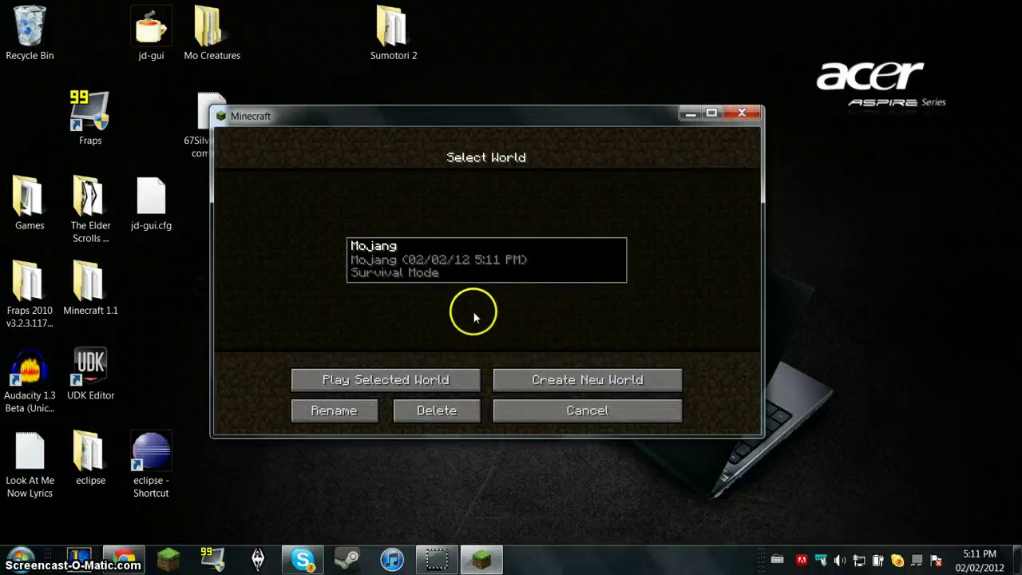
double_click(414, 273)
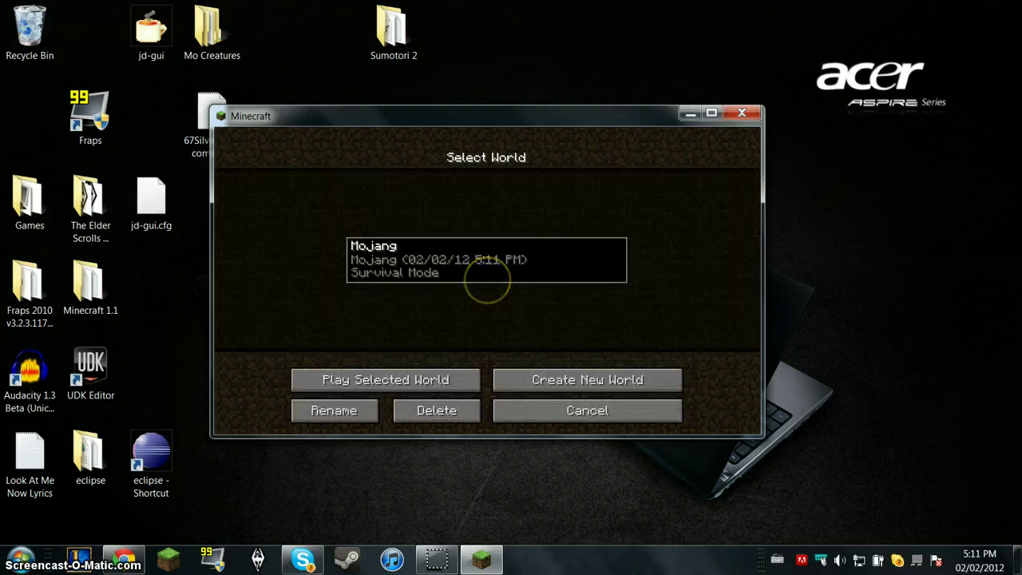
double_click(487, 279)
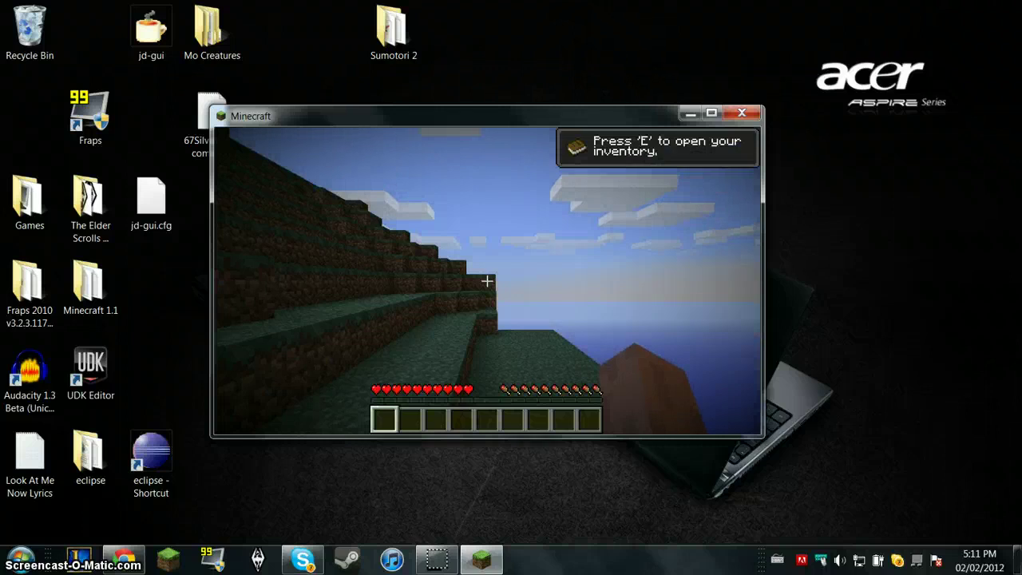
left_click(487, 280)
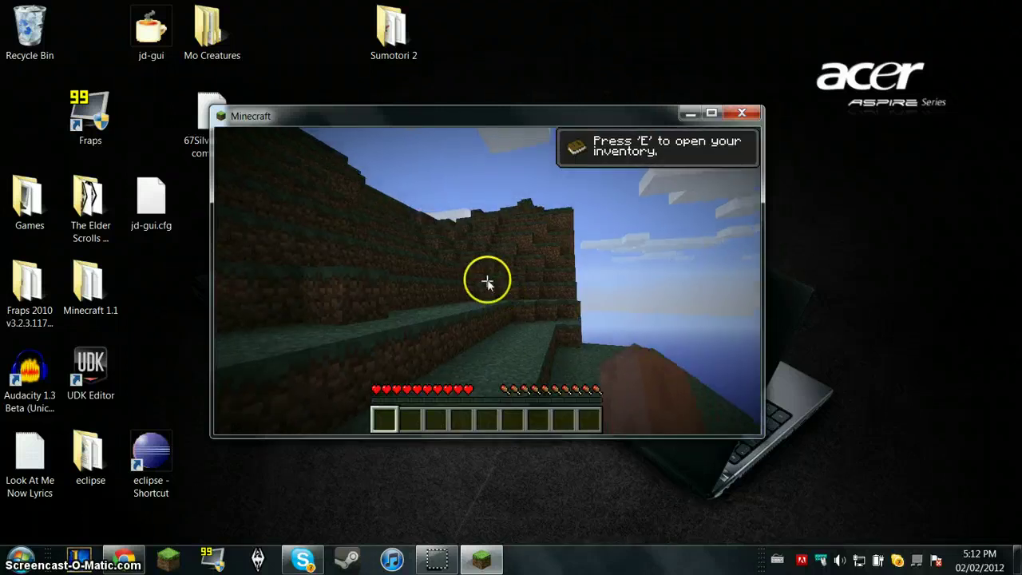
Step: Lower the render distance by two levels in the video settings and return to the game
key("Escape")
left_click(519, 317)
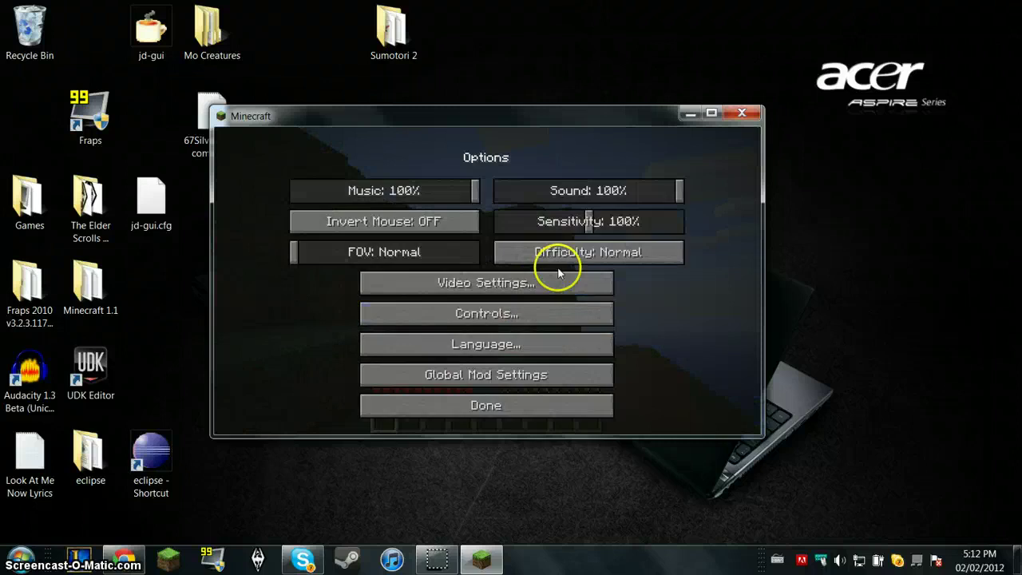
left_click(531, 281)
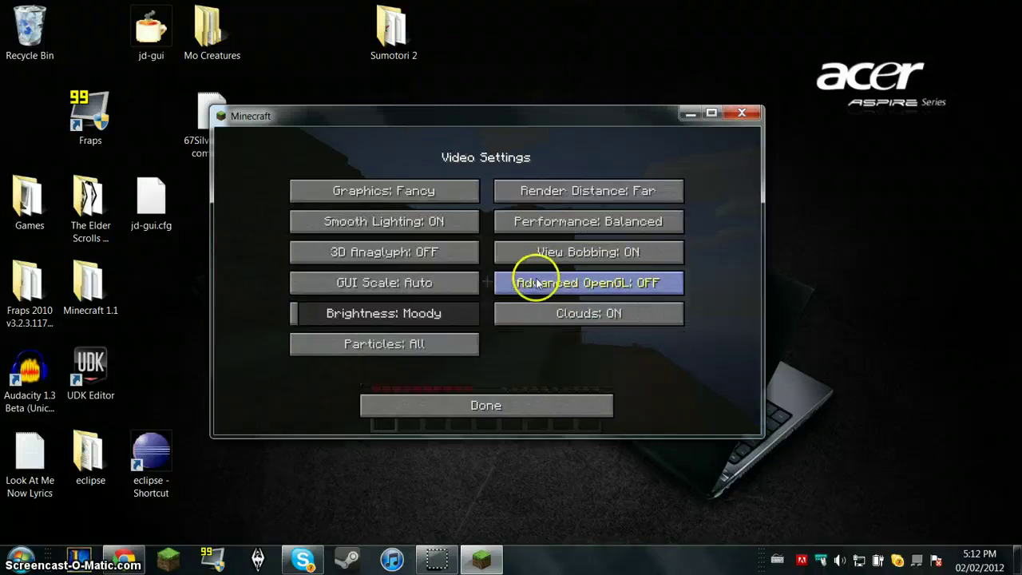
left_click(569, 193)
left_click(559, 200)
left_click(525, 411)
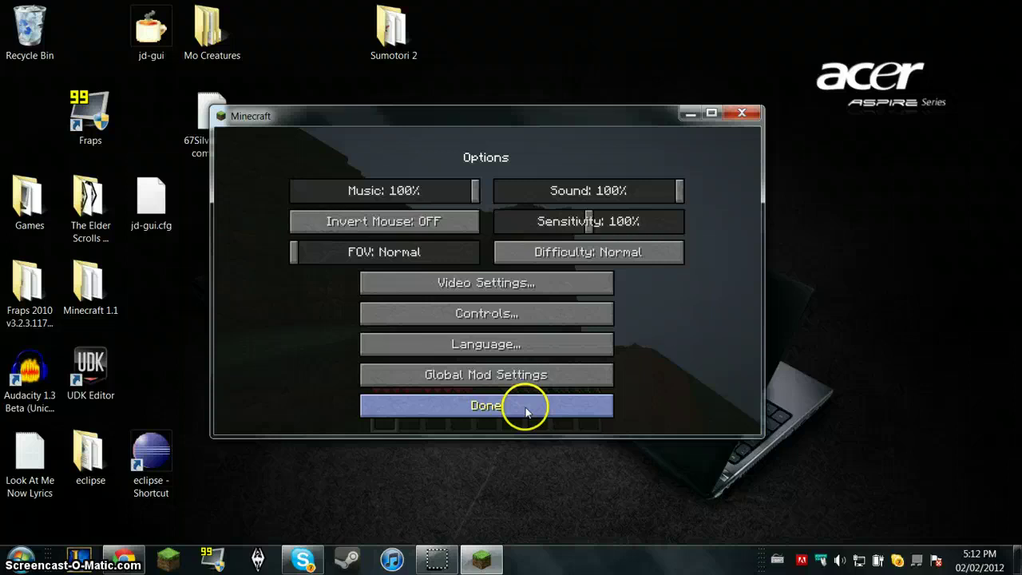
left_click(525, 411)
left_click(474, 231)
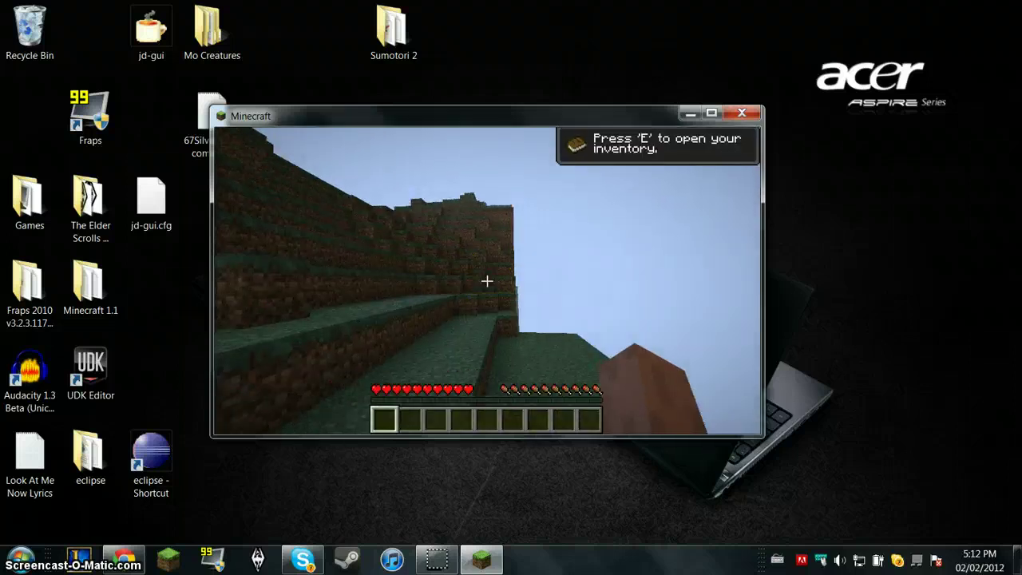
Step: Walk along the grassy hillside towards the water to look for the mod's creatures
left_click(487, 280)
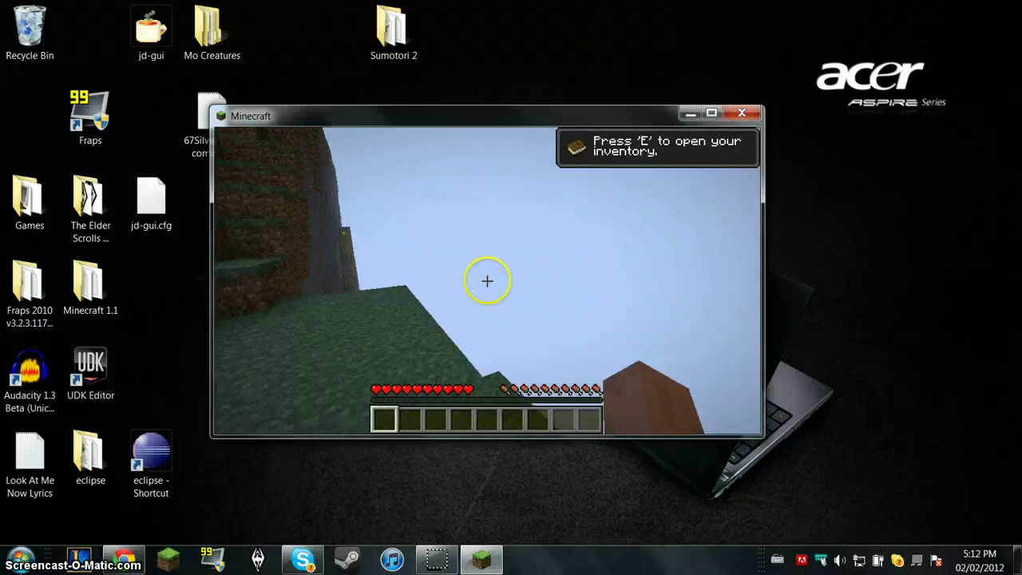
left_click(487, 280)
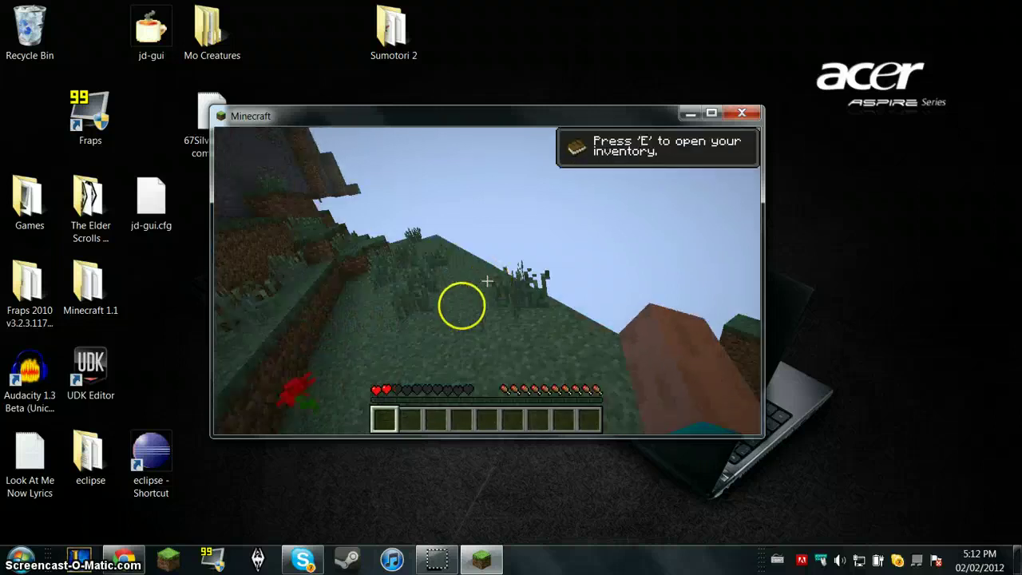
key("w")
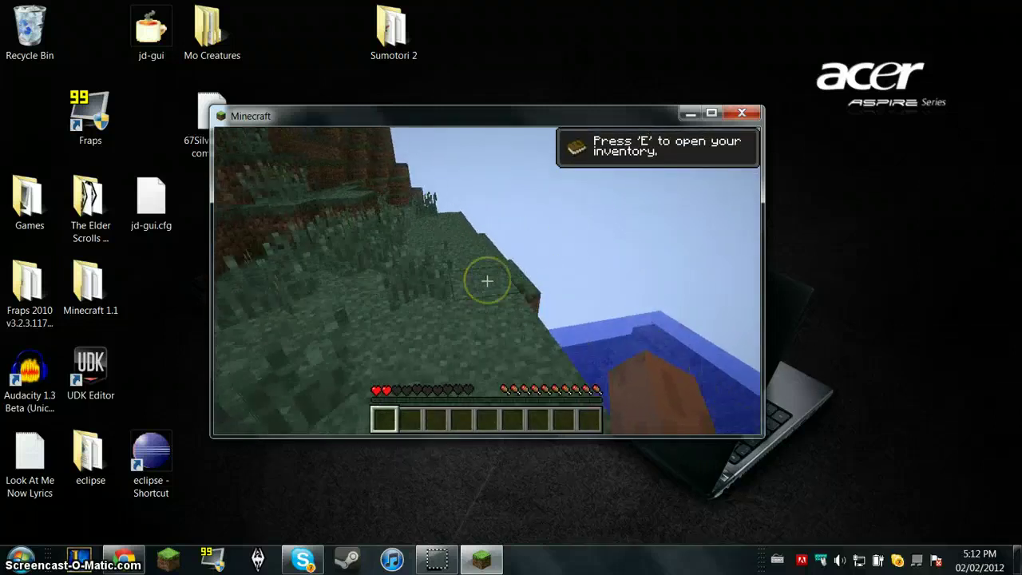
left_click(487, 280)
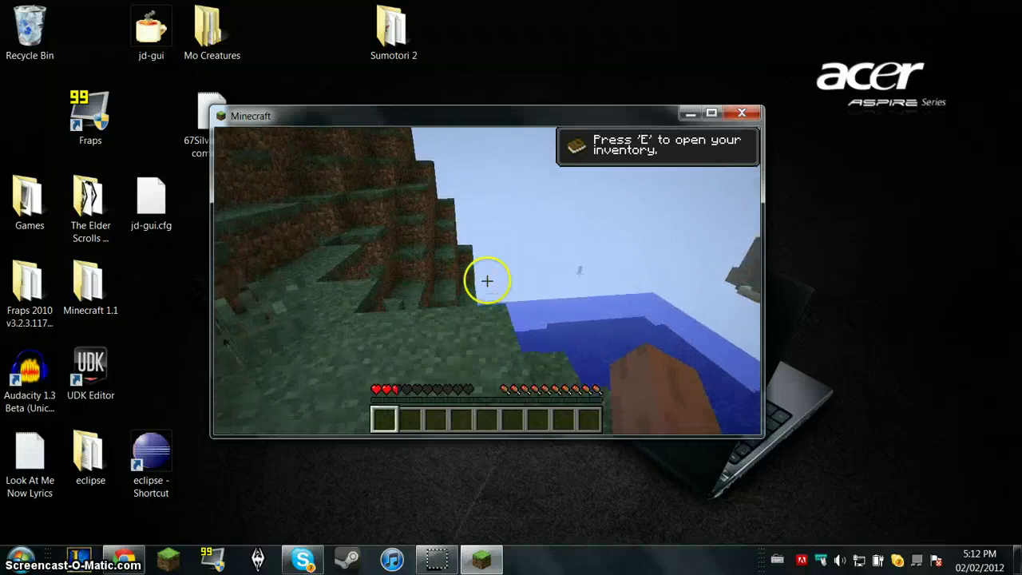
key("w")
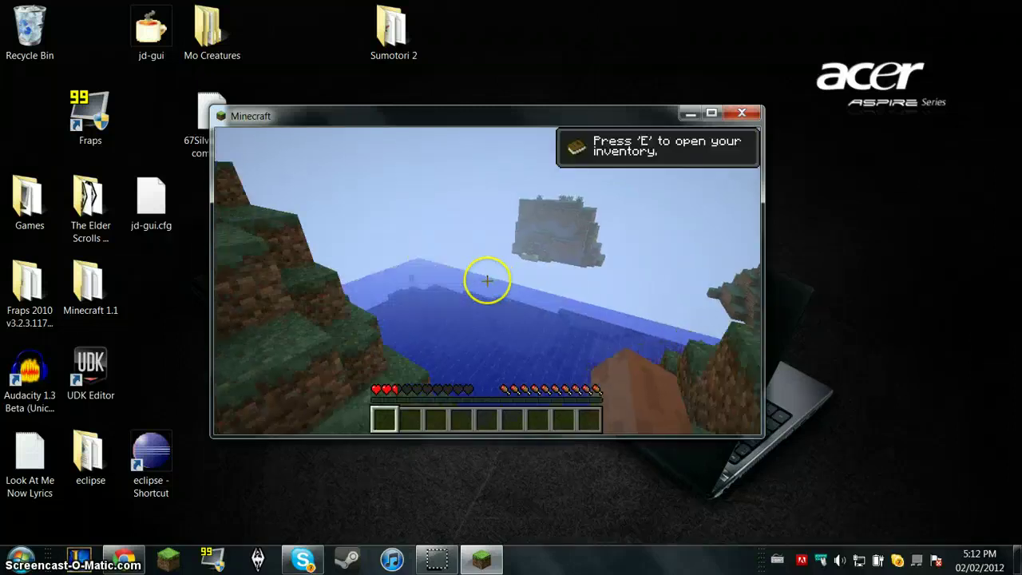
Step: Check the Global Mod Settings in the options for listed mods, and return to the game
key("Escape")
left_click(486, 318)
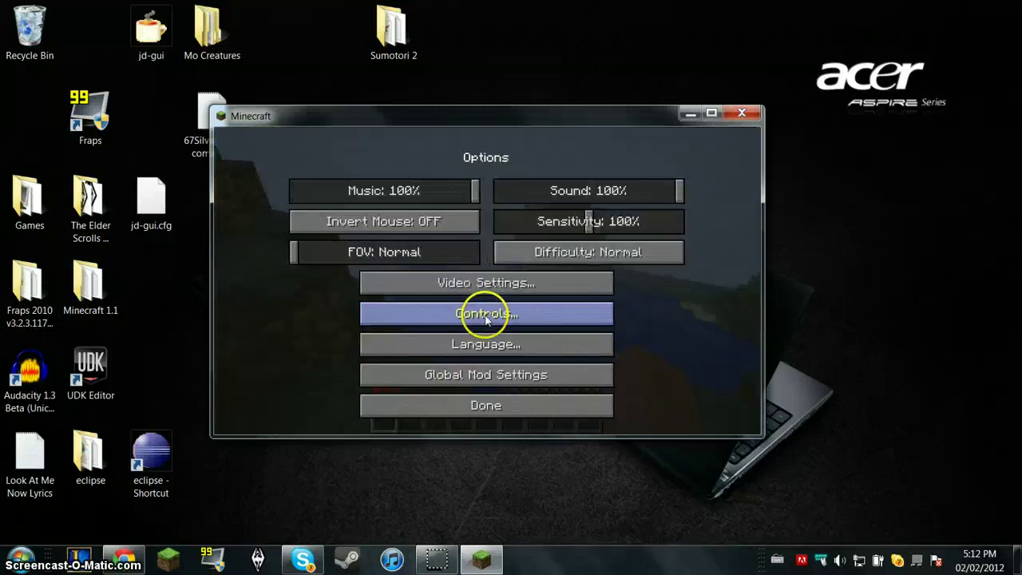
left_click(489, 372)
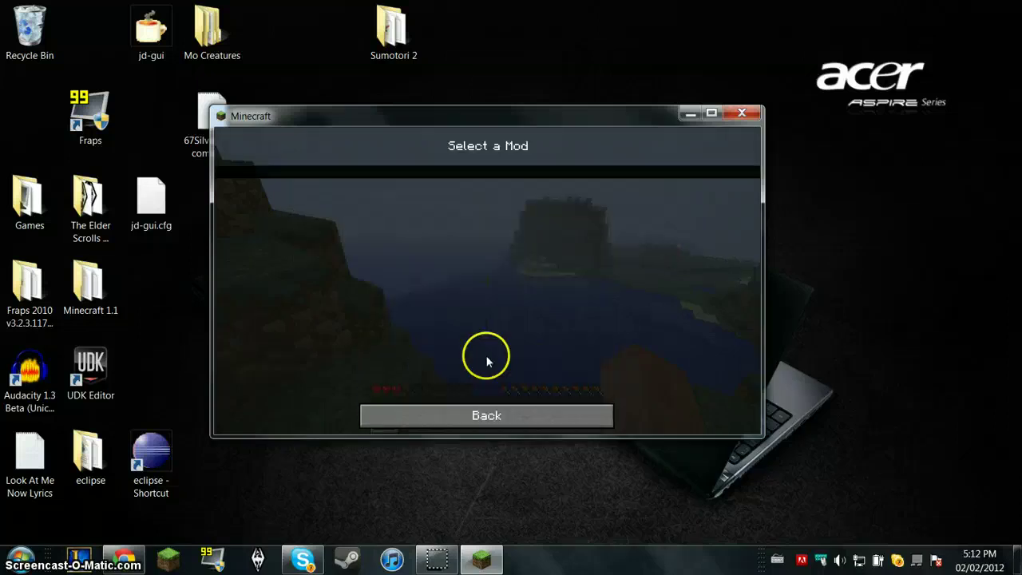
left_click(507, 416)
left_click(506, 415)
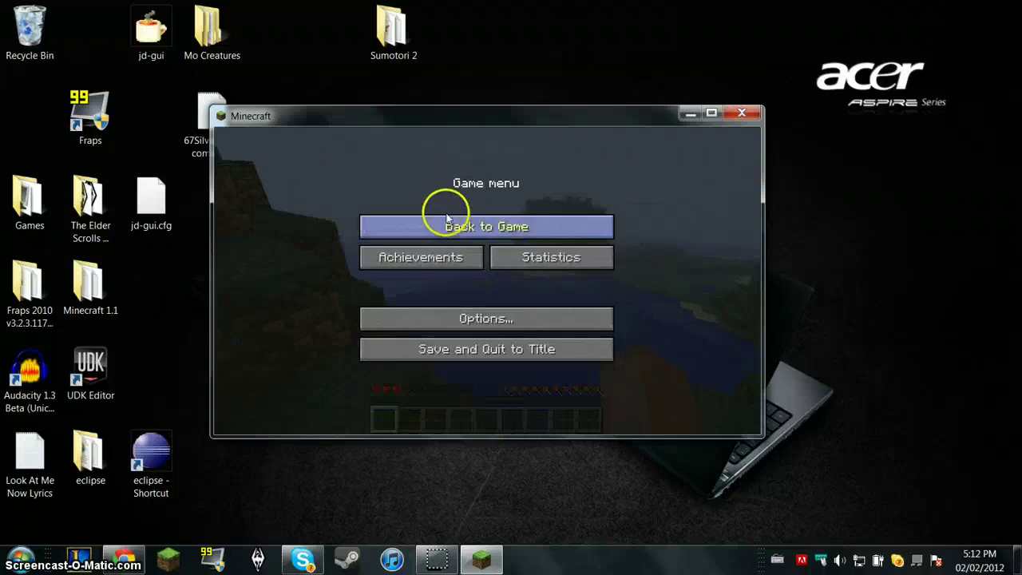
left_click(439, 227)
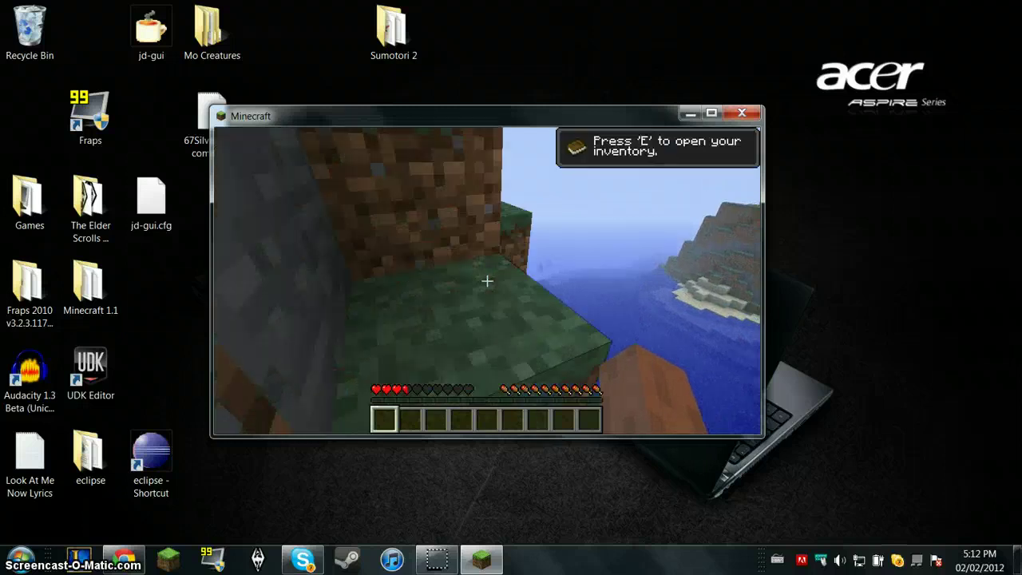
Step: Climb along the dirt and stone cliff ledges above the water to look for creatures
left_click(487, 280)
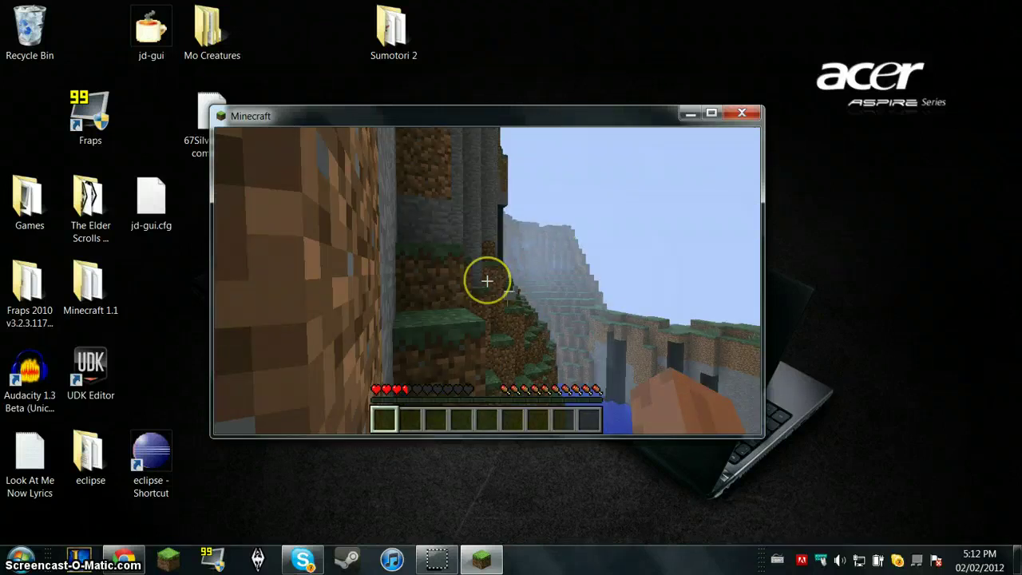
key("w")
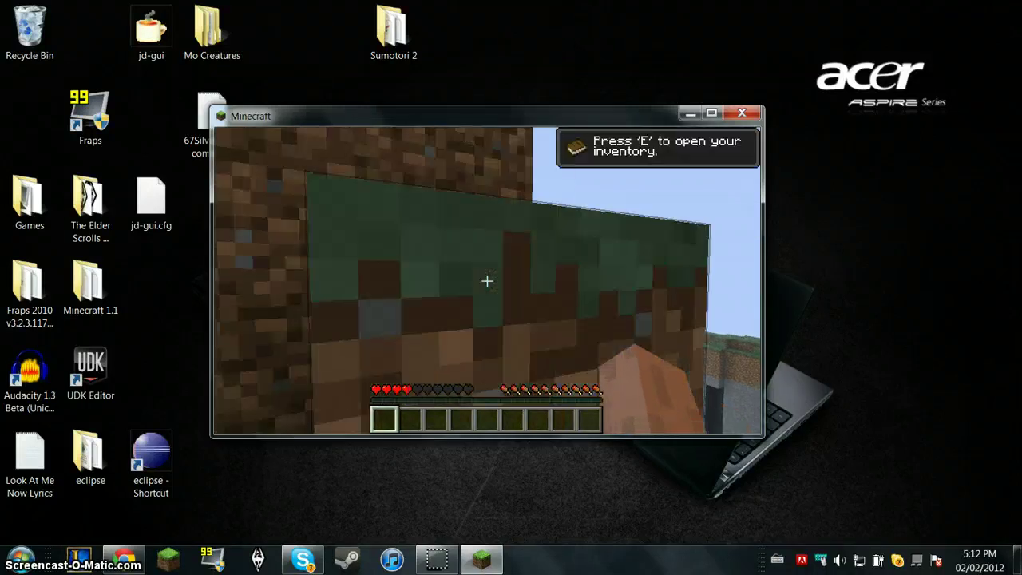
key("w")
key("space")
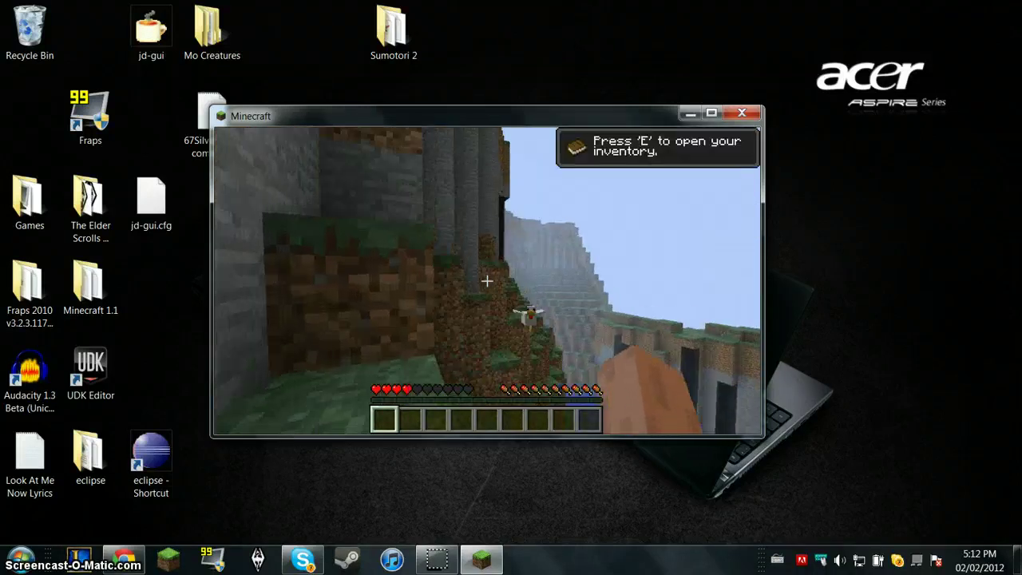
key("w")
key("space")
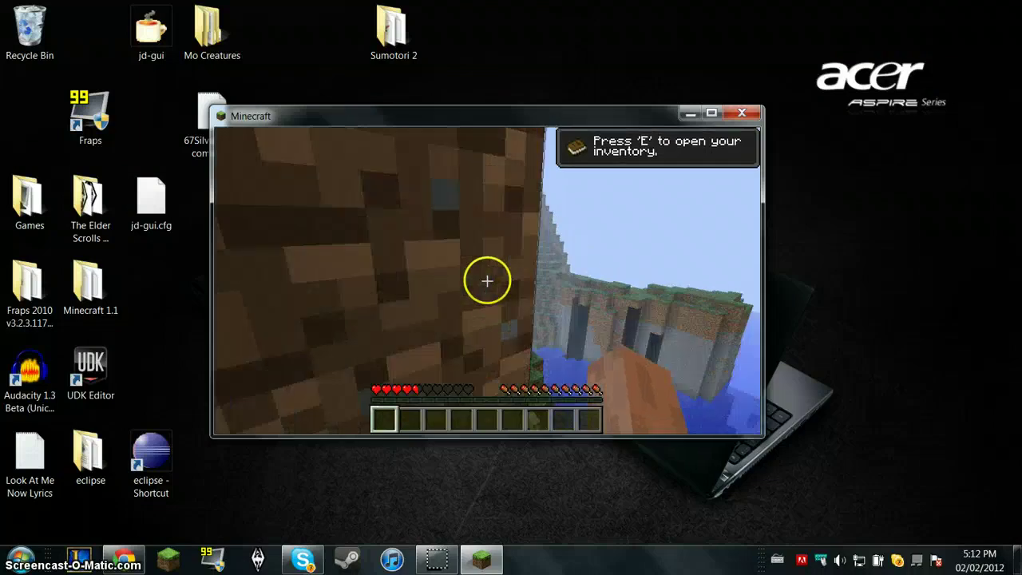
key("w")
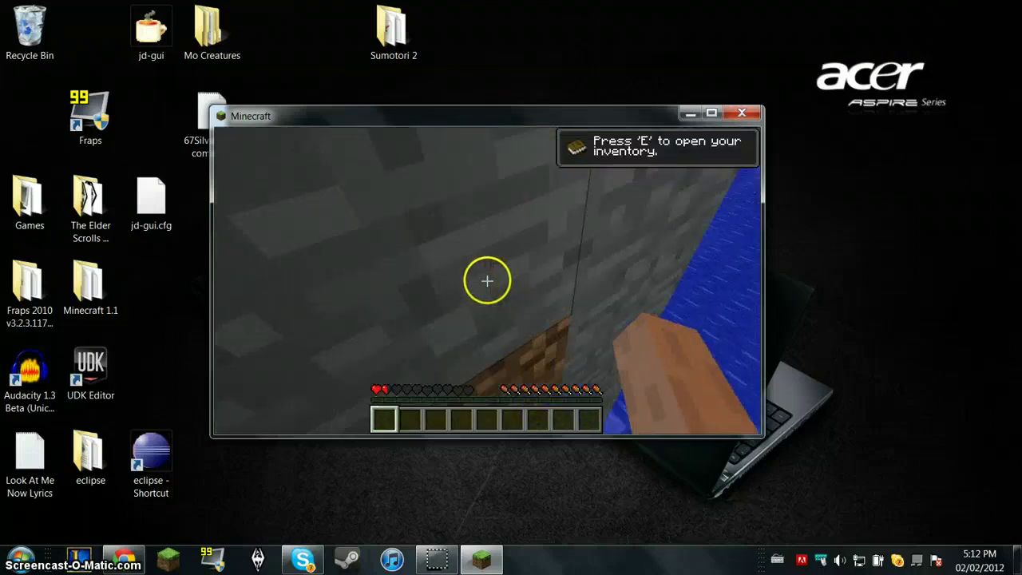
Step: Drop off the stone cliff ledge into the water below and swim back up to the surface
key("w")
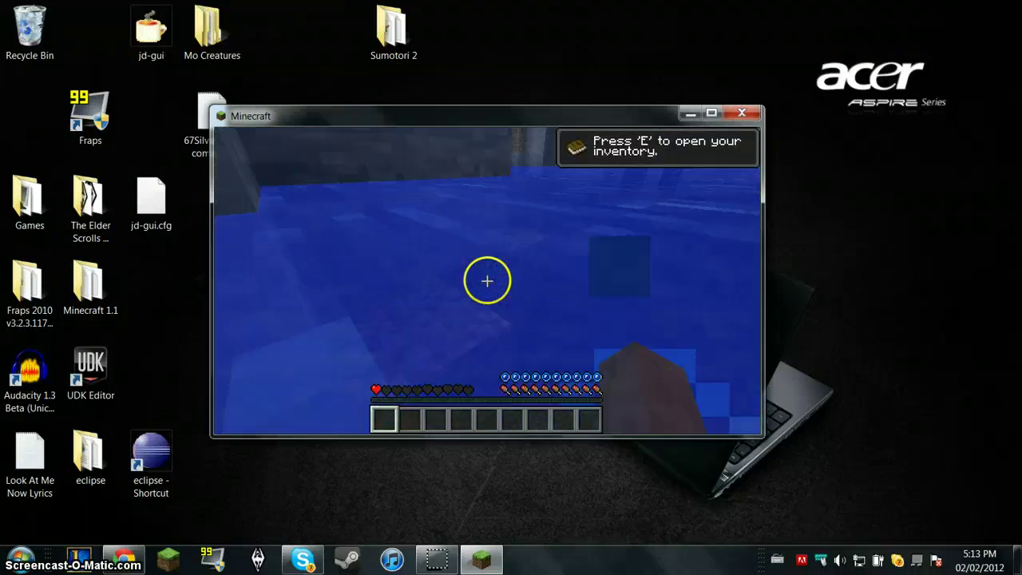
key("w")
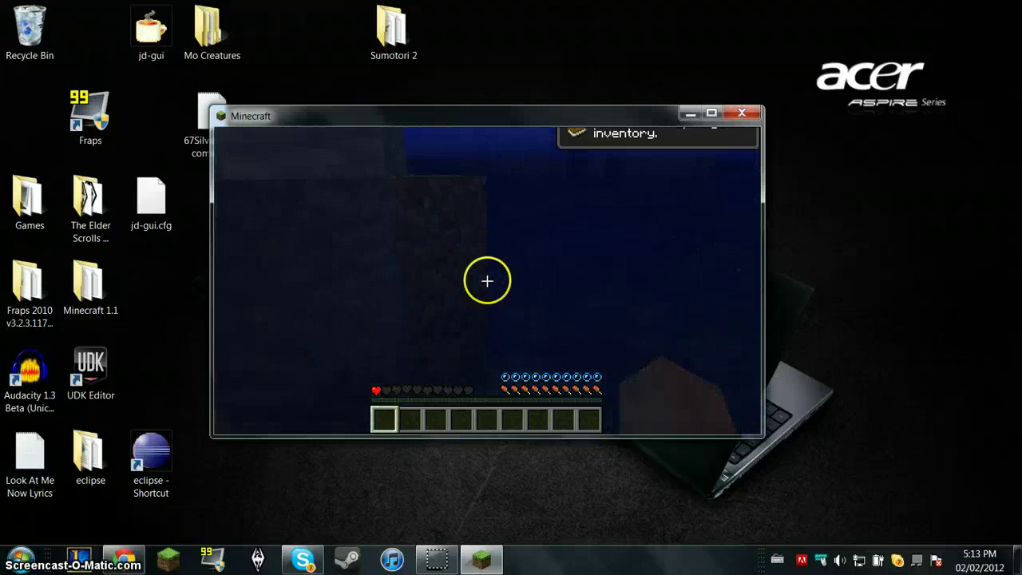
key("space")
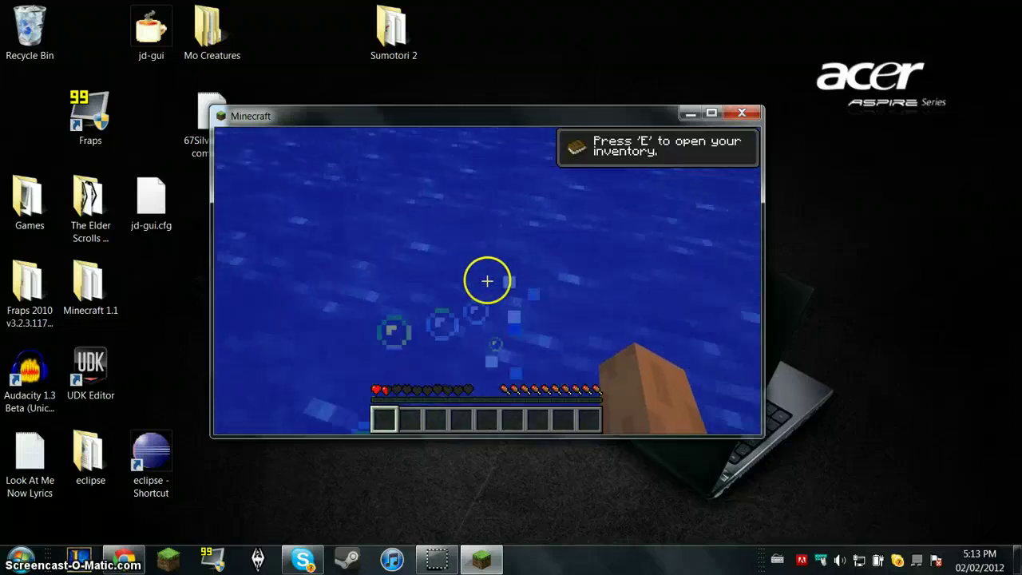
Step: Swim alongside the stone cliff towards the open sea and the grass ledge to look for water creatures
key("w")
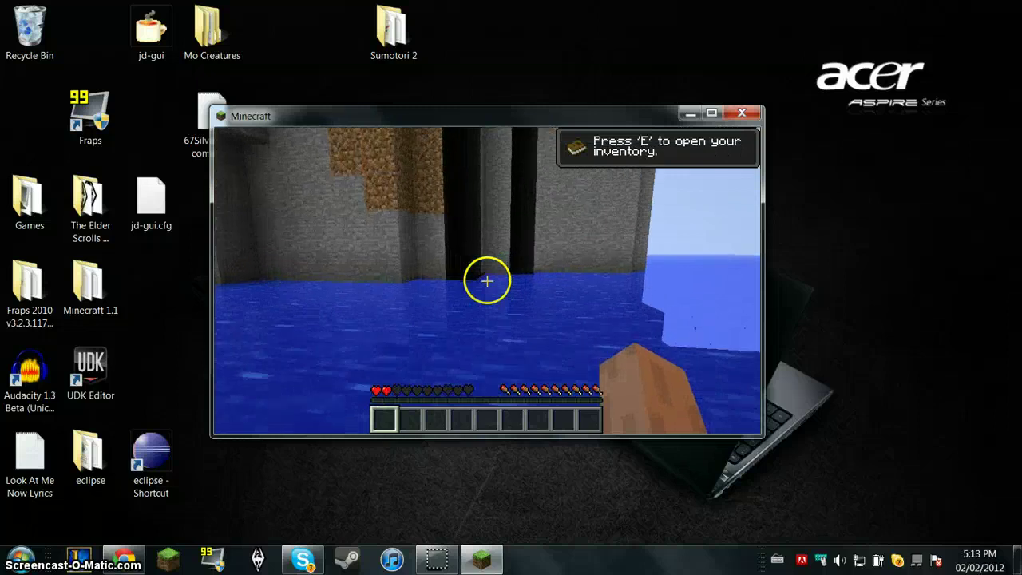
key("w")
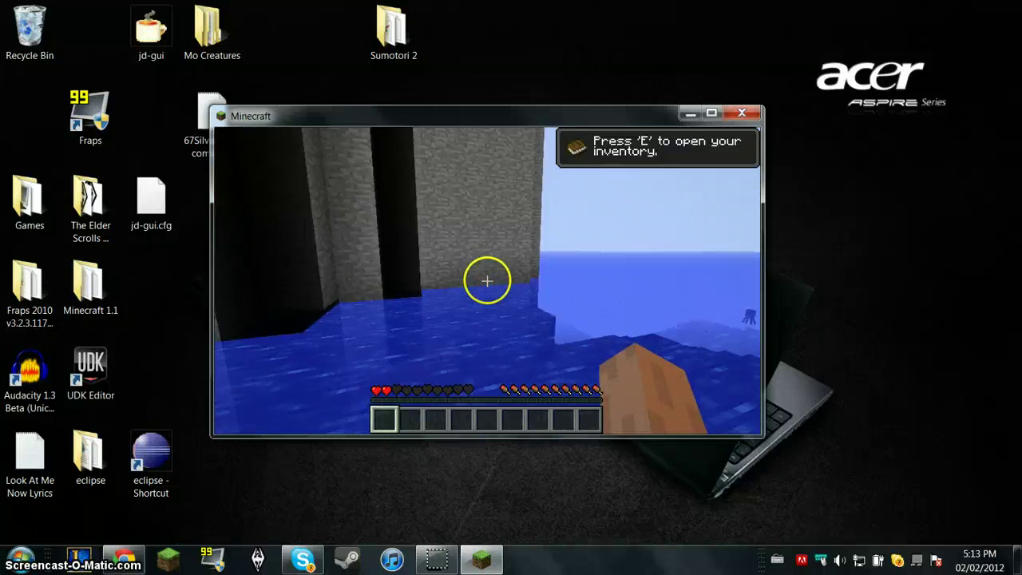
key("w")
key("w")
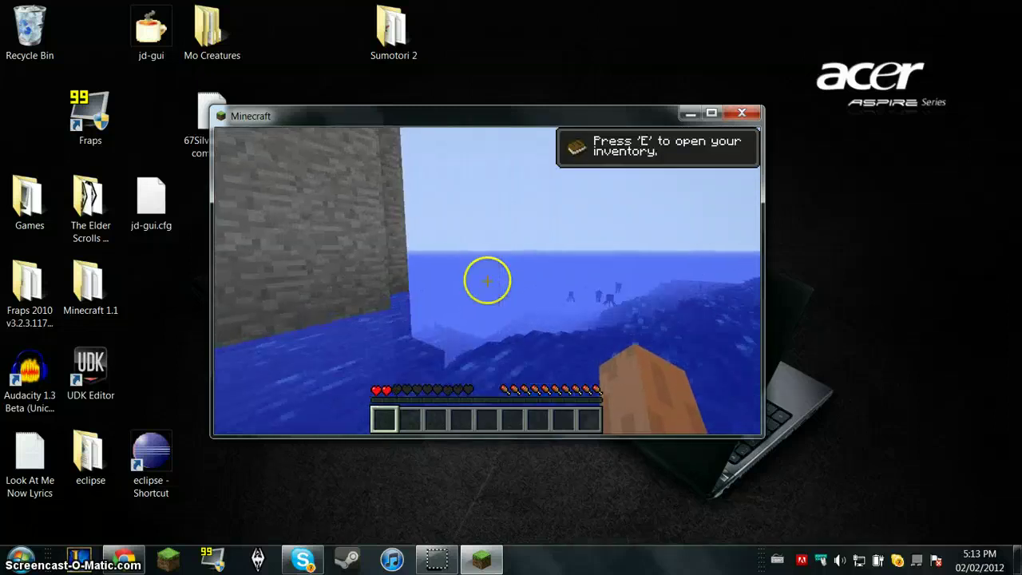
key("w")
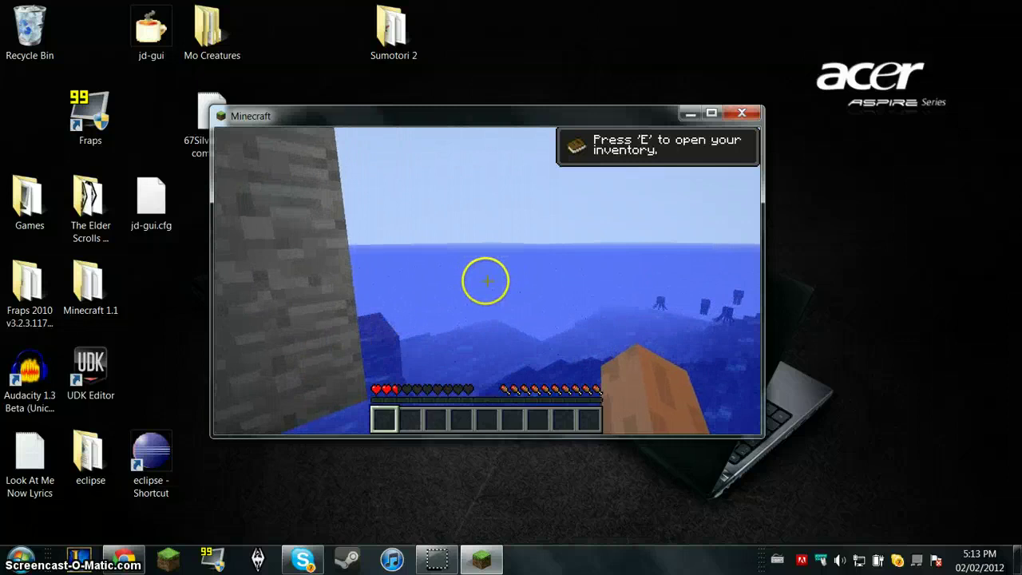
key("w")
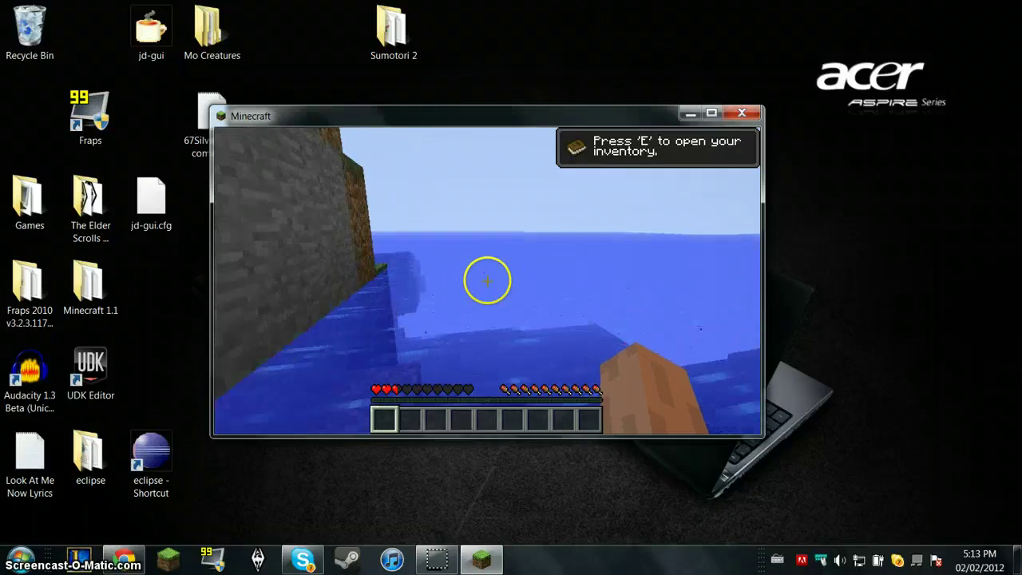
key("w")
key("w")
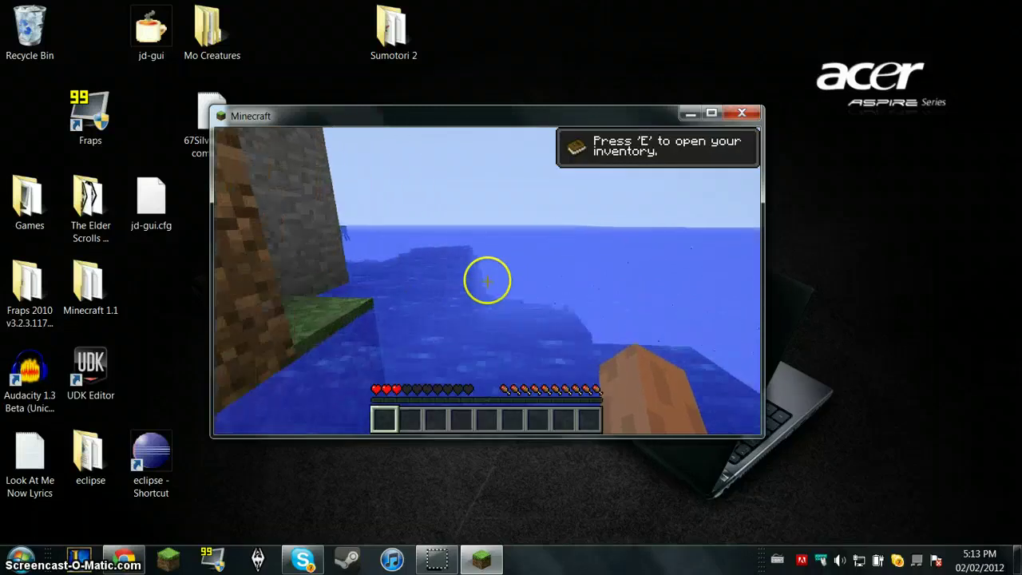
Step: Swim past the grass ledge and around the cliff corner, resurfacing in the bay beside the dirt cliffs
key("space")
key("w")
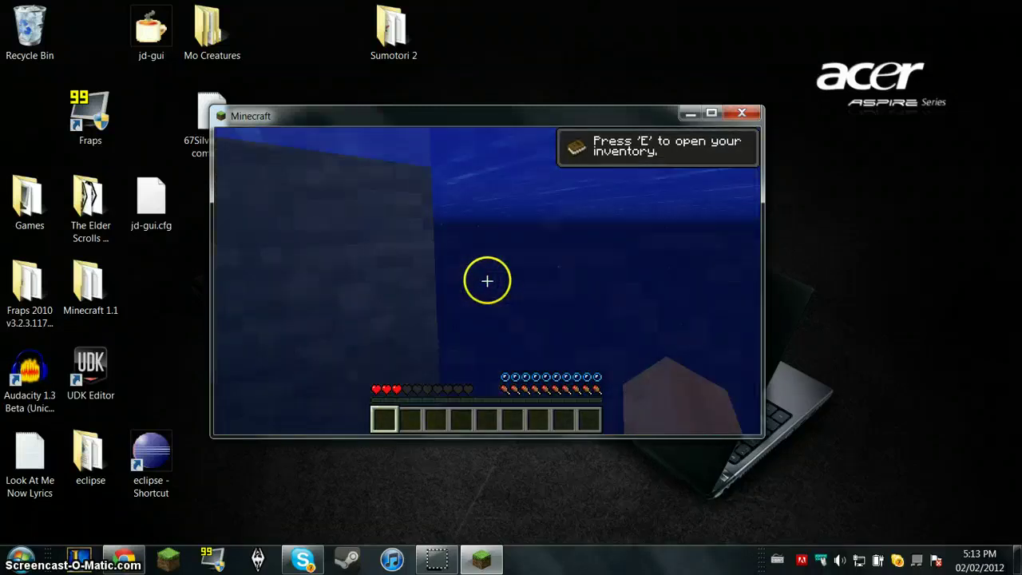
key("space")
key("w")
key("space")
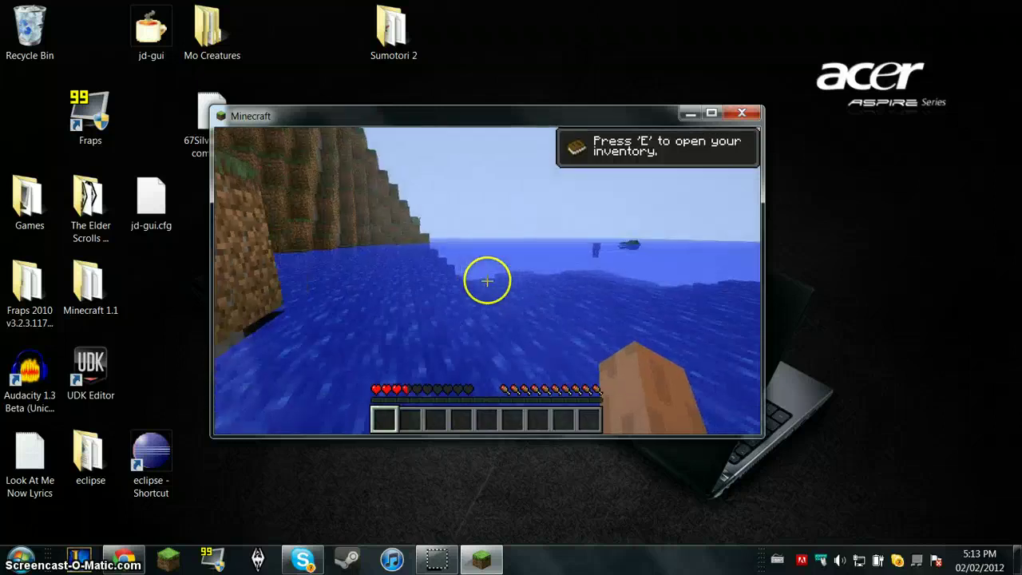
Step: Swim along the terraced dirt cliffs to look for creatures, and open the inventory at the dirt wall
key("w")
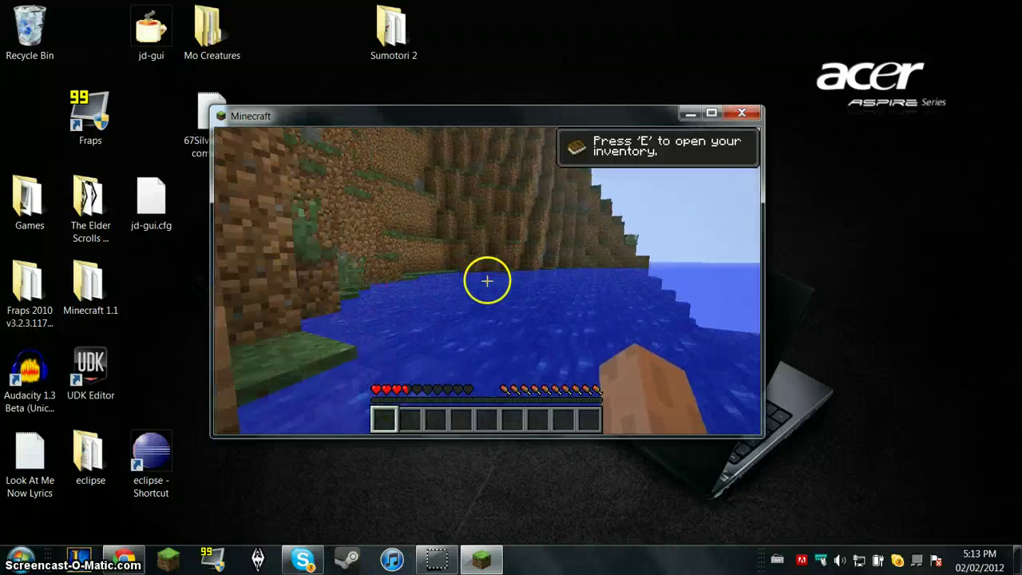
key("w")
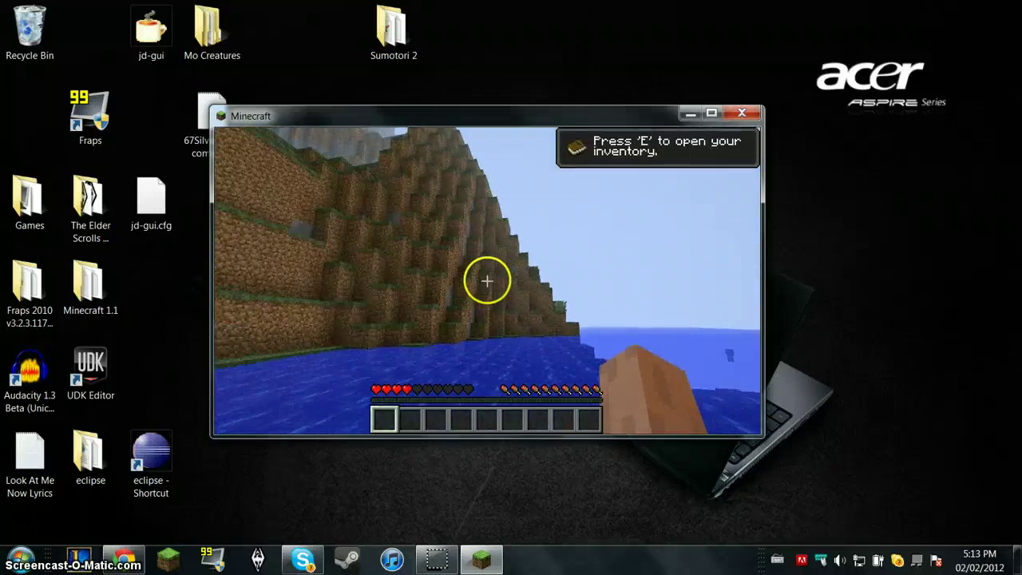
key("w")
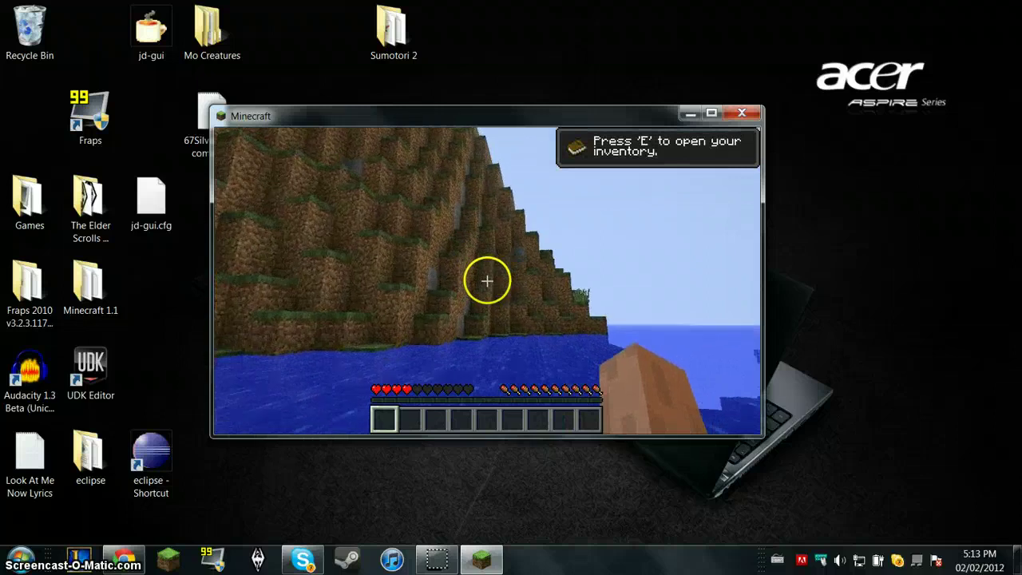
key("w")
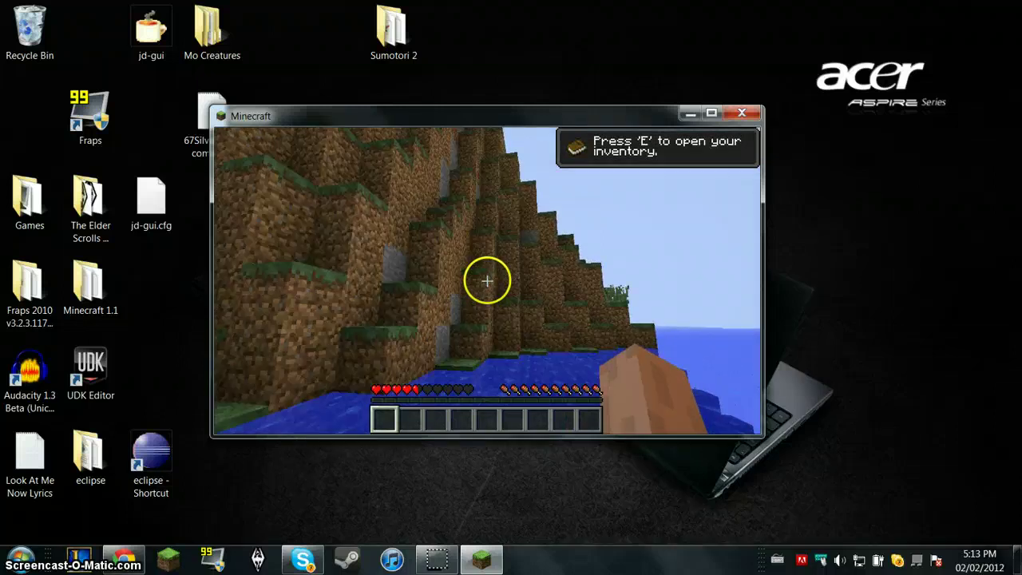
key("w")
key("w")
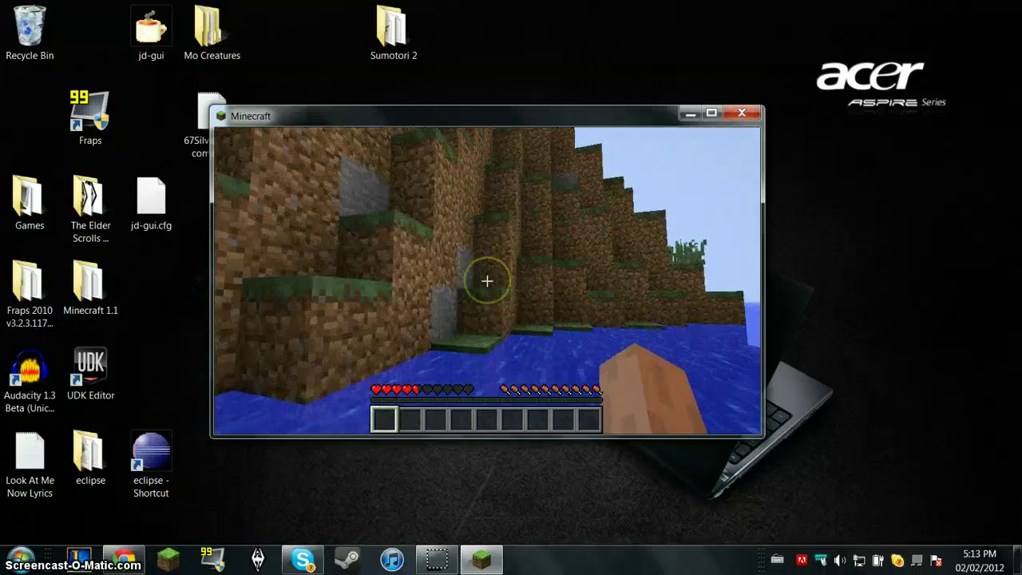
key("w")
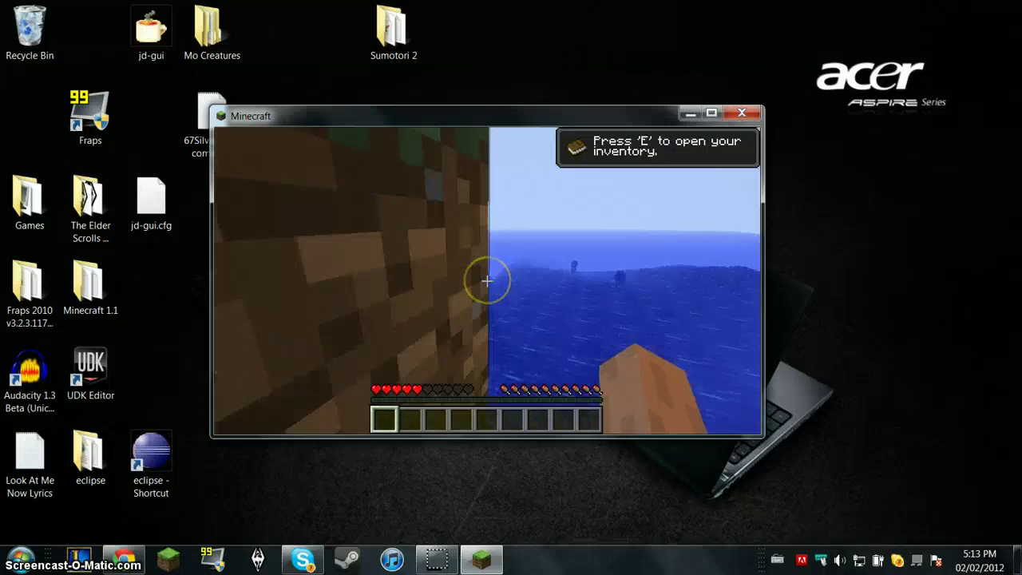
key("e")
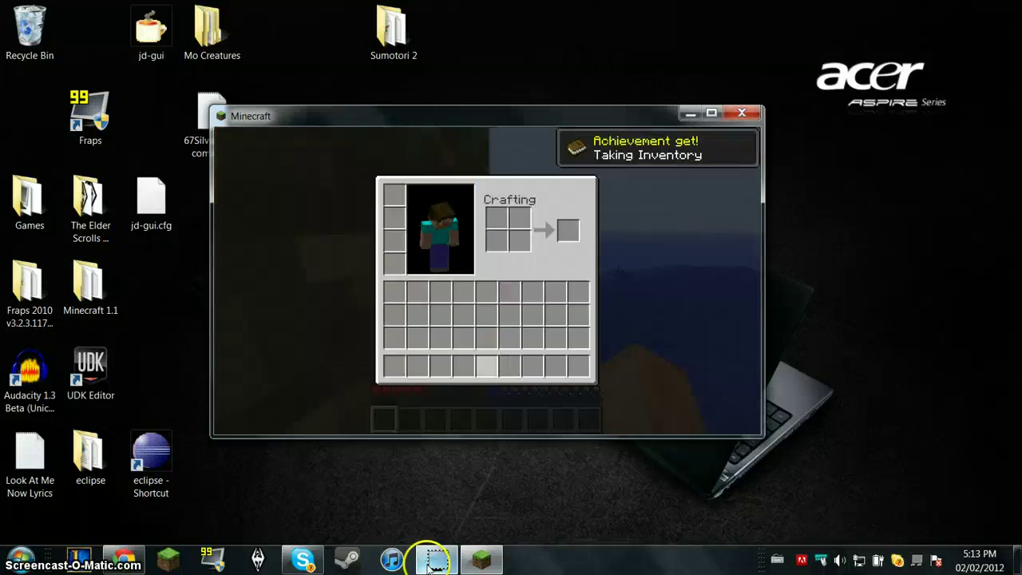